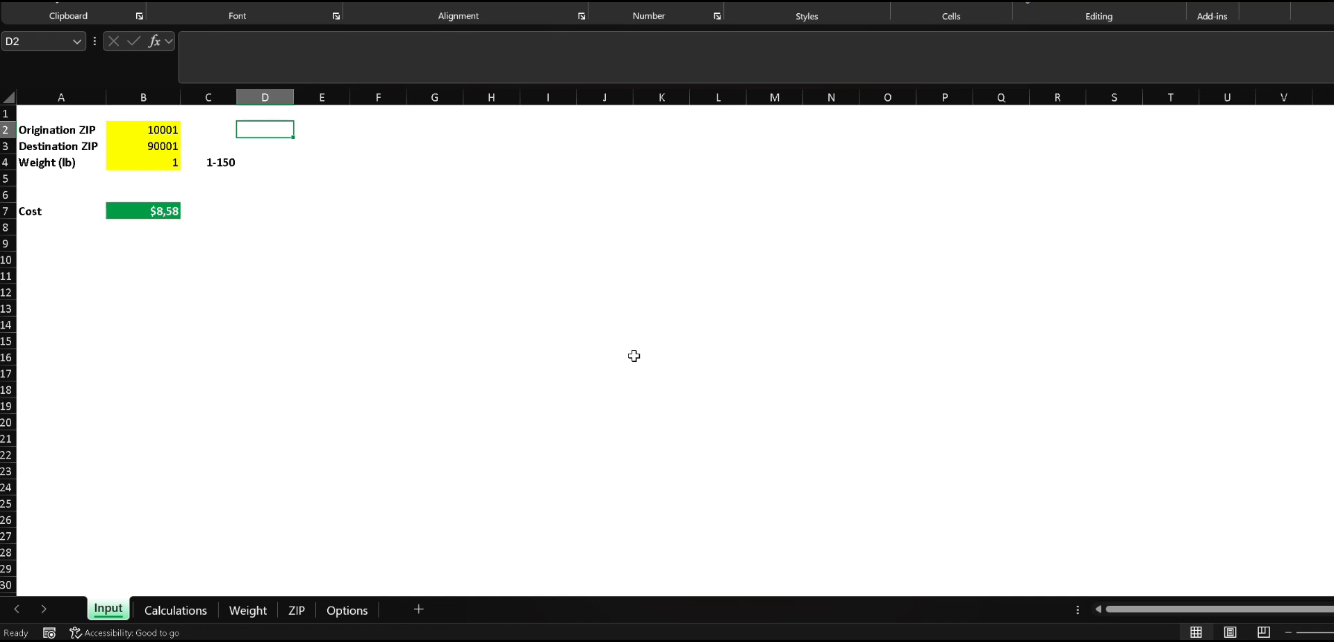
# - Look through the Calculations, Weight, ZIP and Options sheets of the shipping workbook and return to the Input sheet
pyautogui.click(161, 611)
pyautogui.click(240, 610)
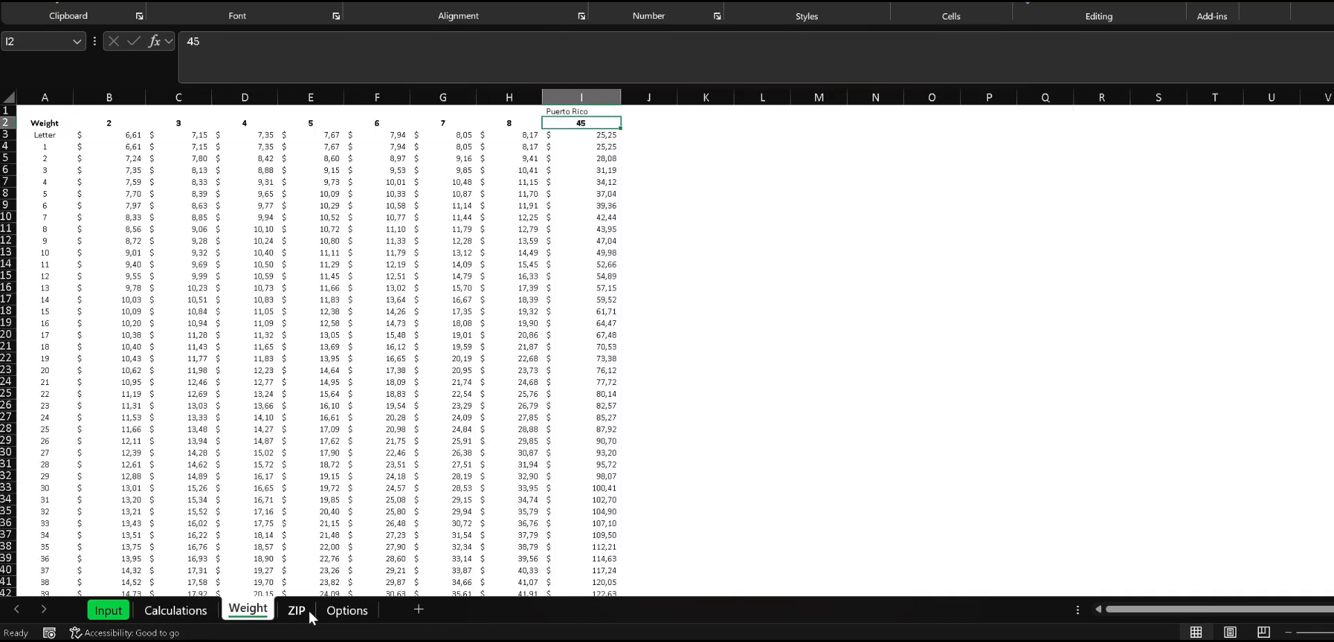
pyautogui.click(304, 609)
pyautogui.click(344, 611)
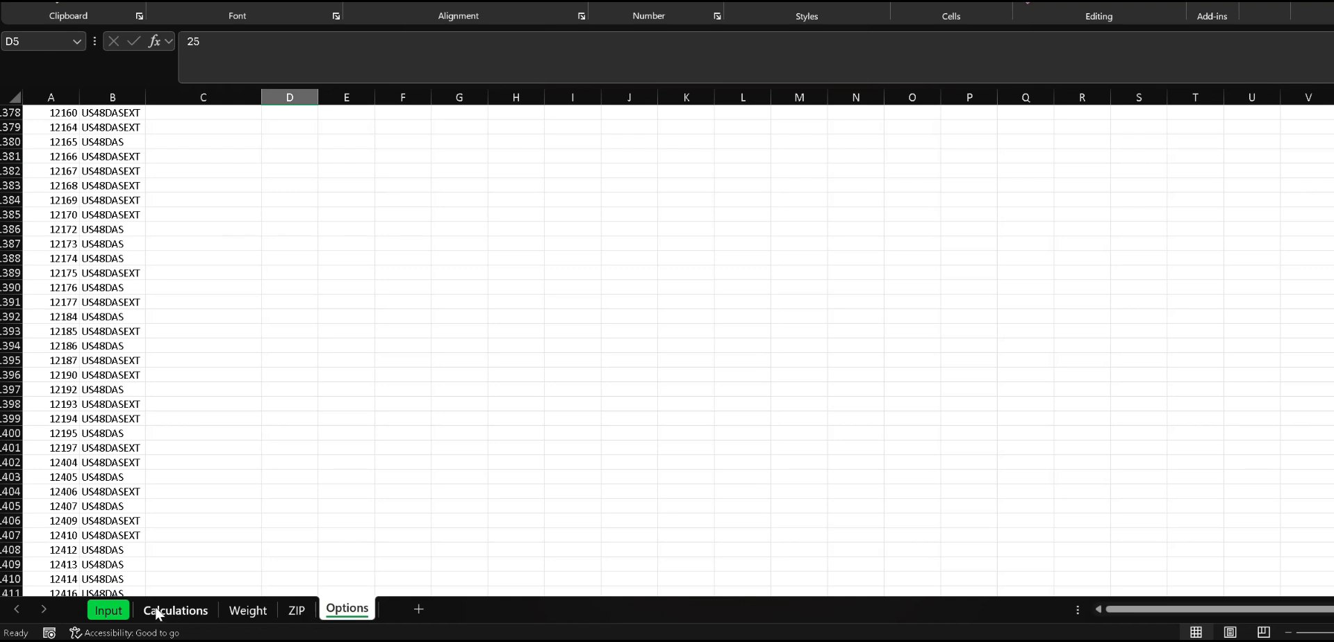
pyautogui.click(109, 611)
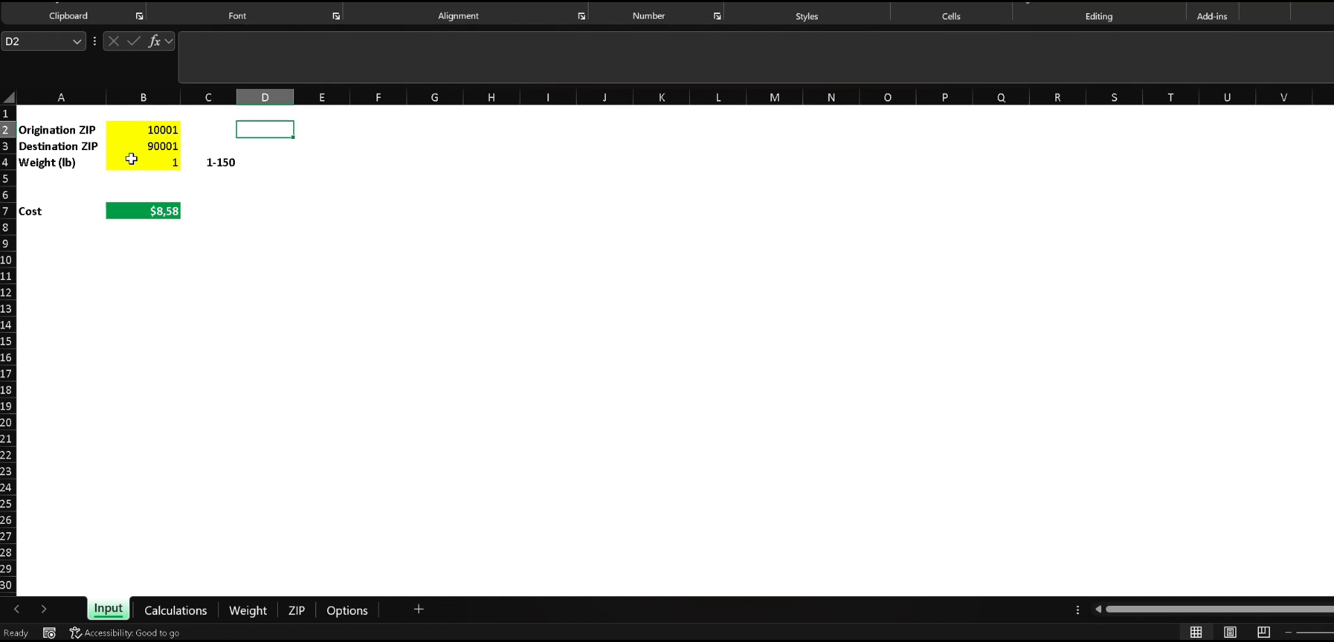
# - Check the defined names of the origination ZIP, destination ZIP, weight and cost cells on the Input sheet
pyautogui.click(153, 132)
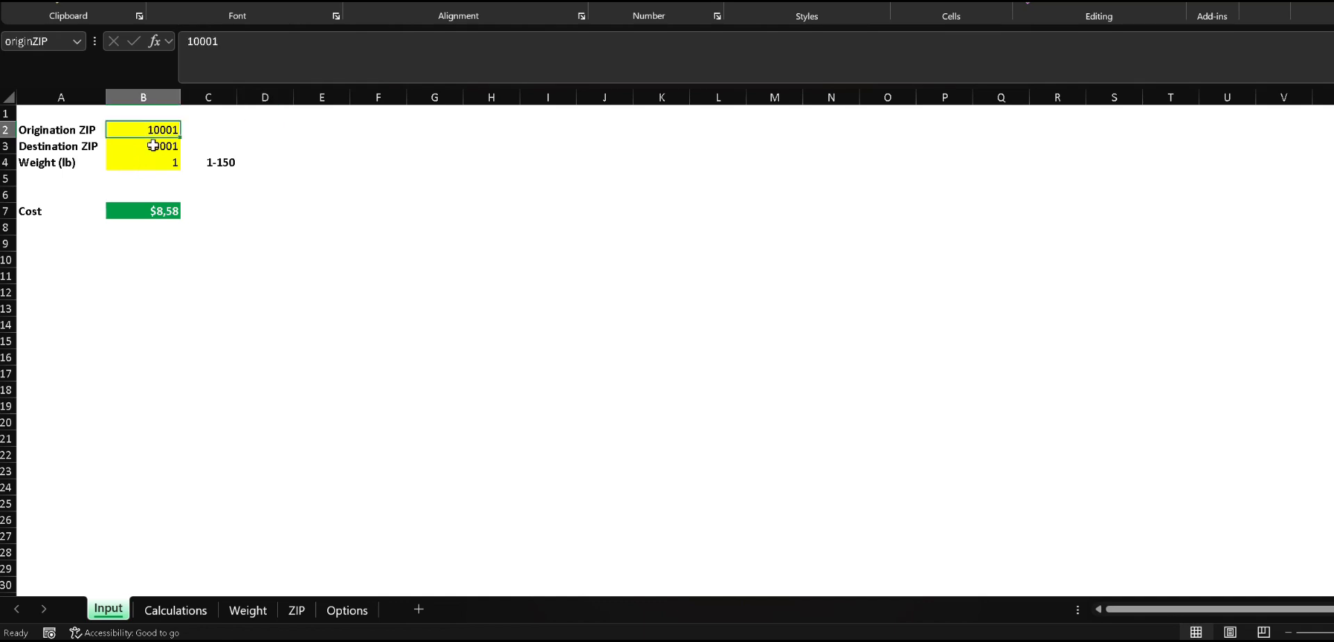
pyautogui.click(137, 146)
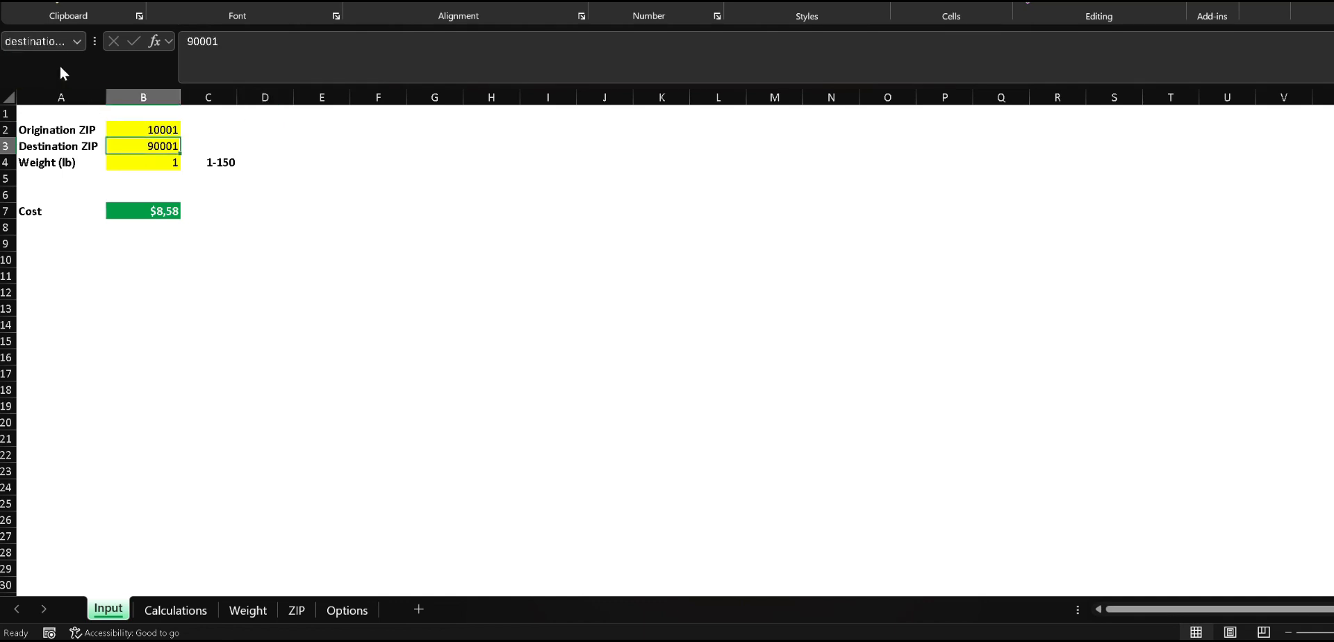
pyautogui.click(46, 41)
pyautogui.click(161, 161)
pyautogui.click(53, 41)
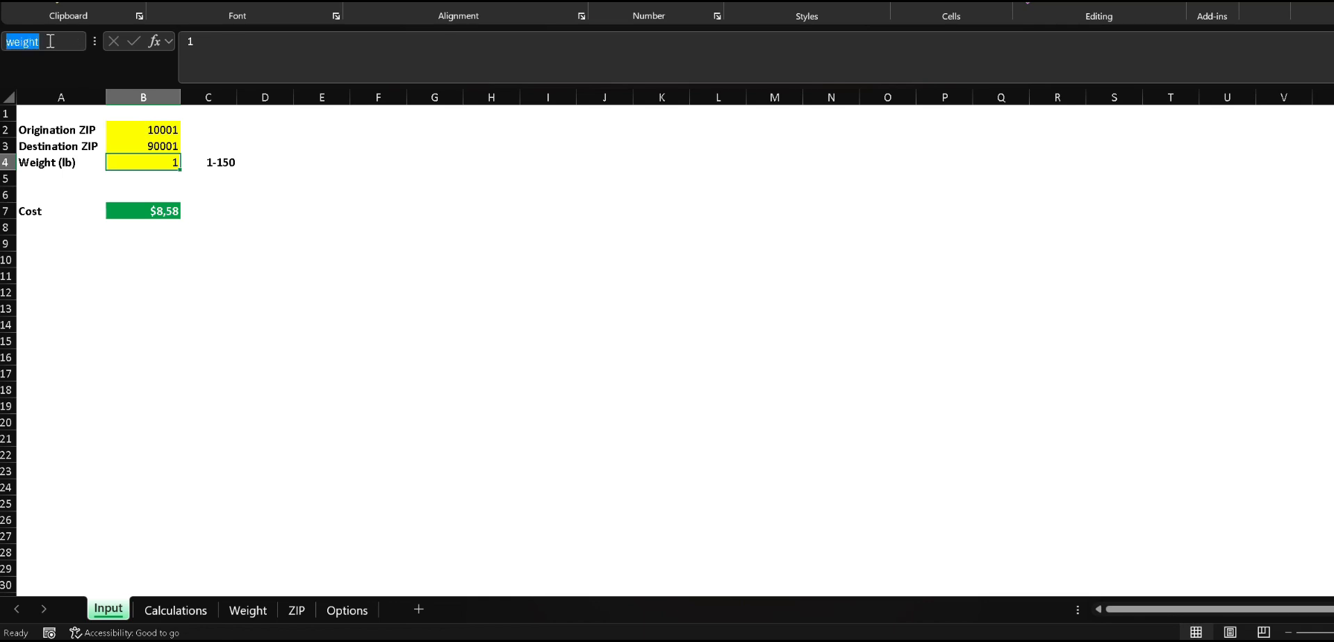
pyautogui.click(159, 211)
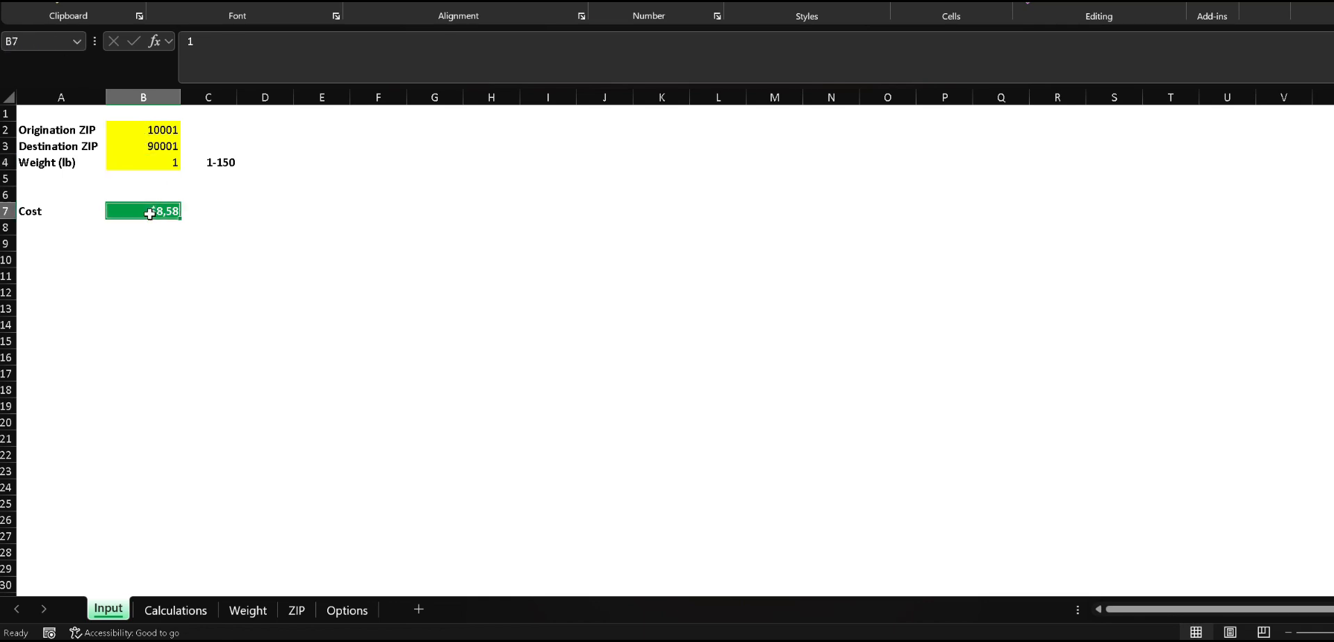
pyautogui.click(52, 43)
pyautogui.click(380, 261)
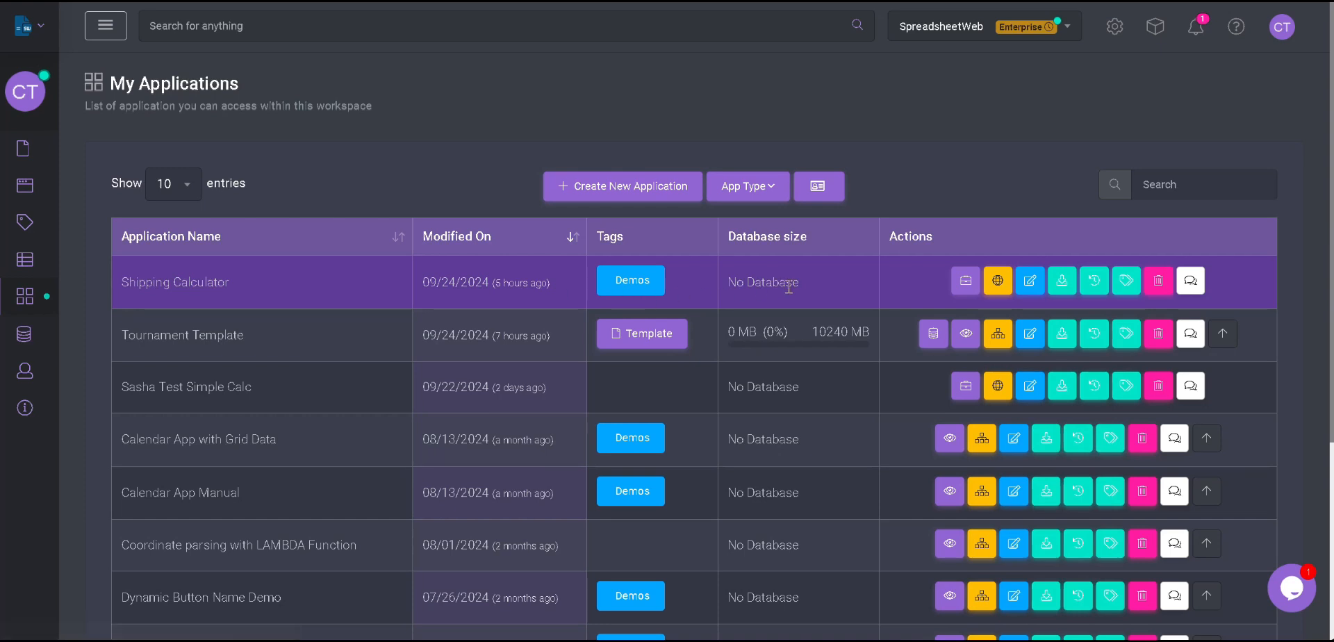
# - In SpreadsheetWeb, open the Shipping Calculator in the designer, review its uploaded file and access type, and return to the application list
pyautogui.click(1000, 281)
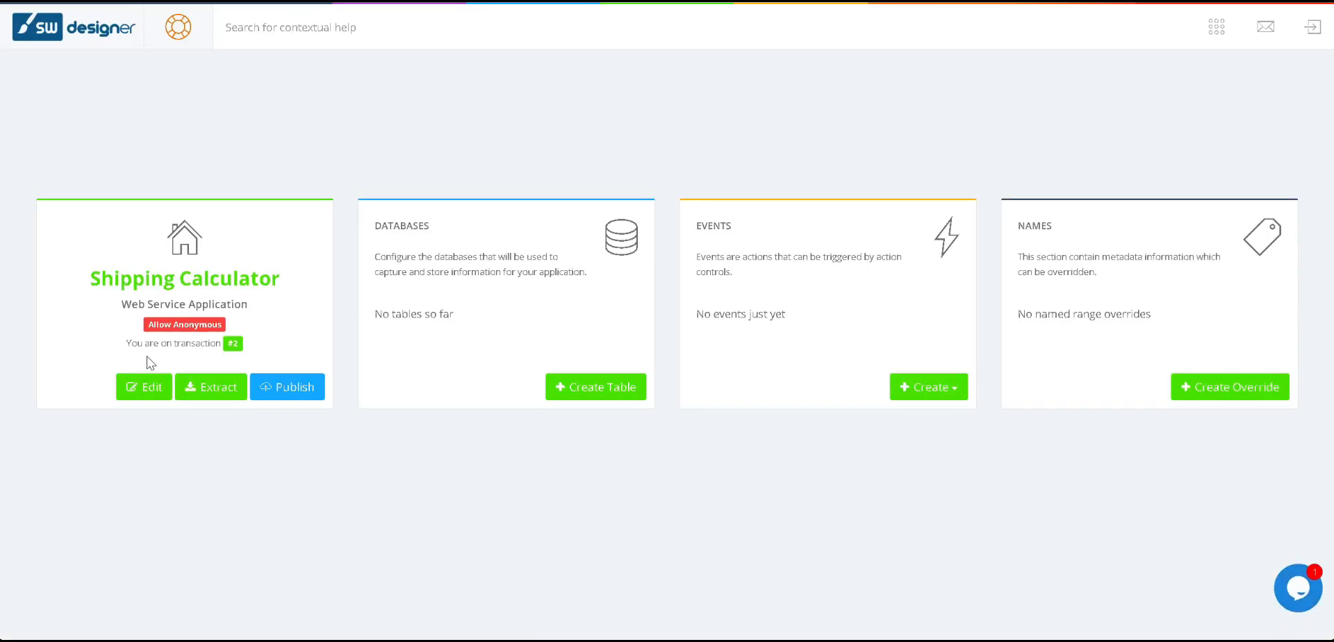
pyautogui.click(147, 386)
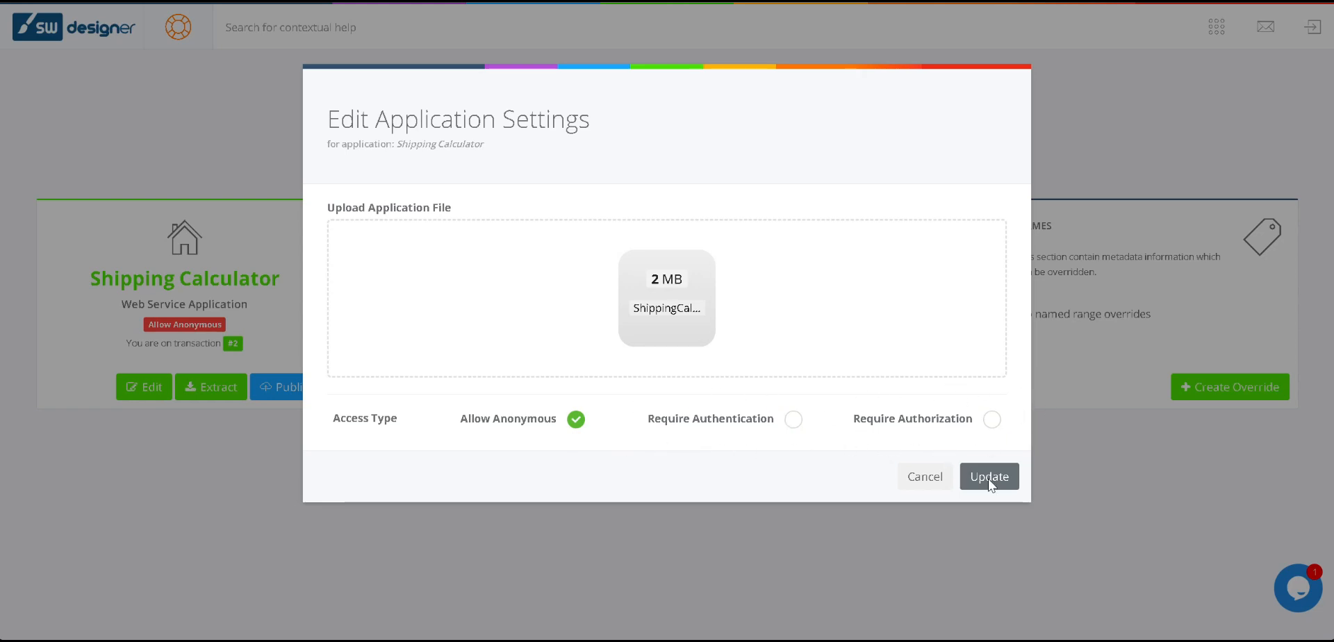
pyautogui.click(923, 476)
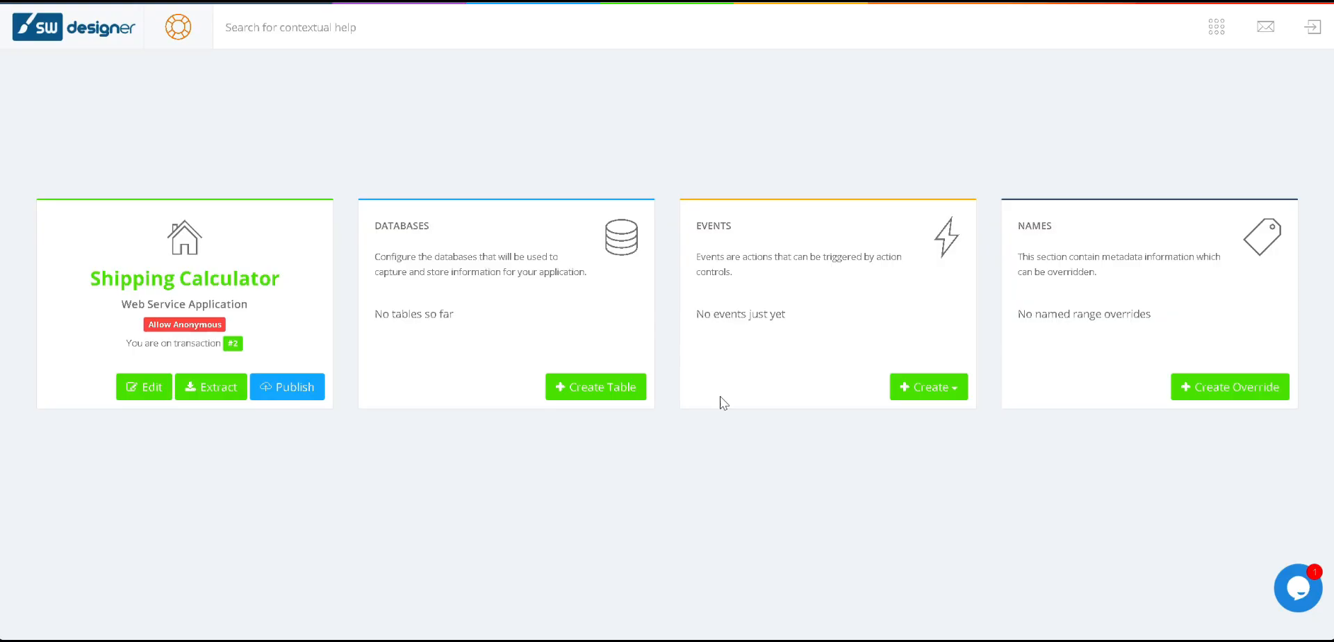
pyautogui.click(1312, 28)
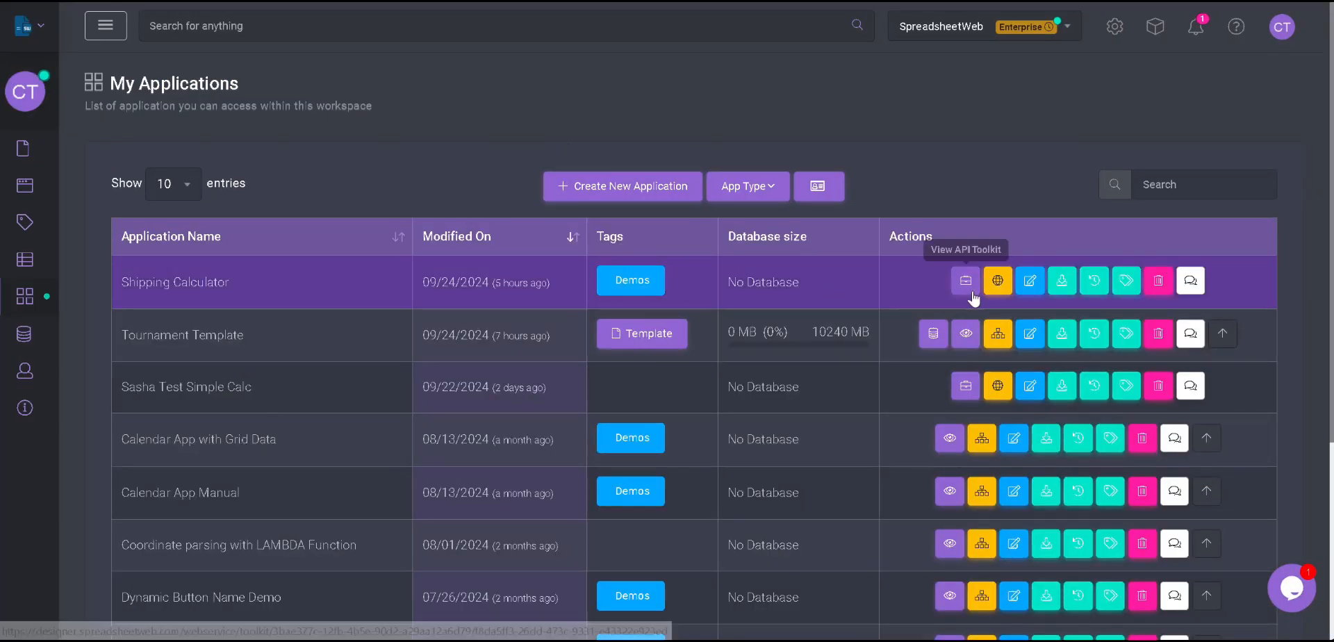
# - Open the Shipping Calculator's application details to look up its application ID and API Toolkit URL
pyautogui.click(1031, 280)
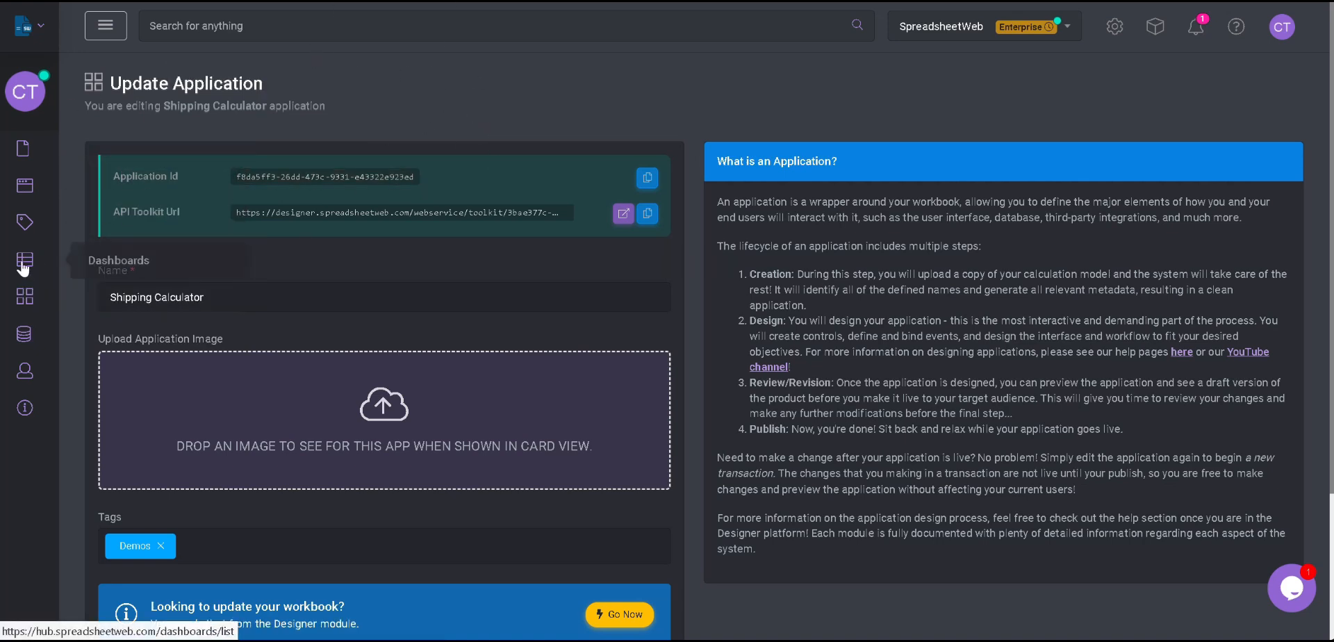
pyautogui.moveTo(24, 185)
pyautogui.click(121, 209)
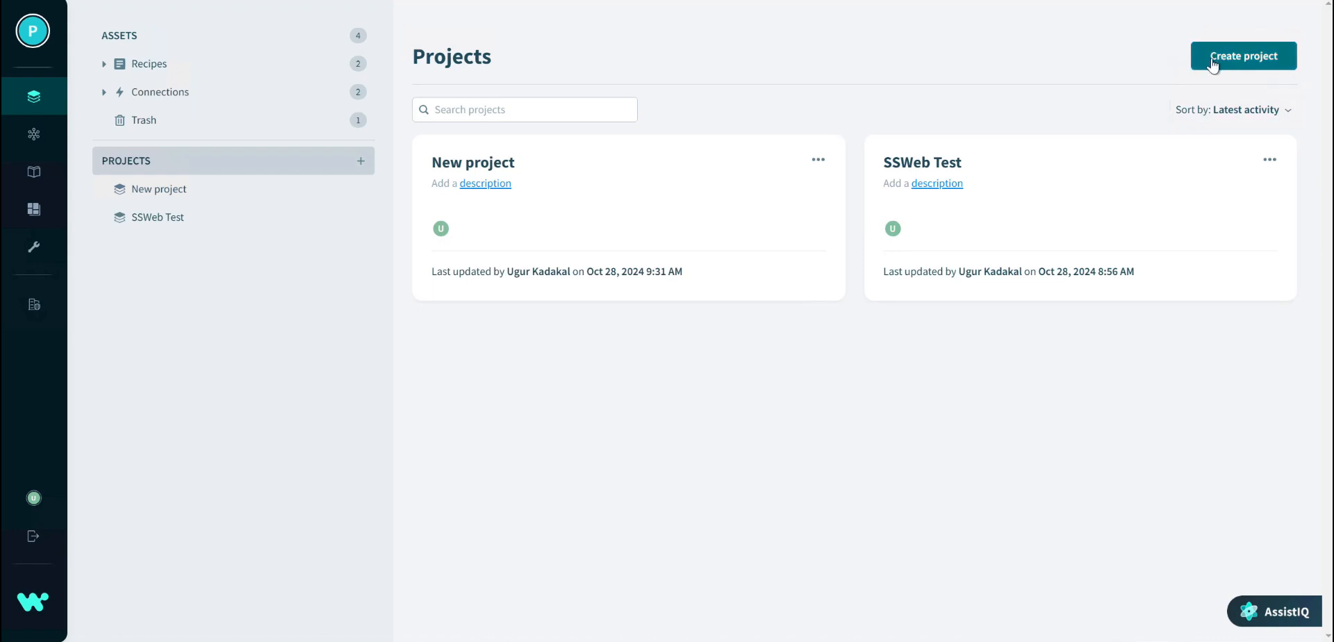
# - In Workato, create a new project named Test Project
pyautogui.click(1215, 62)
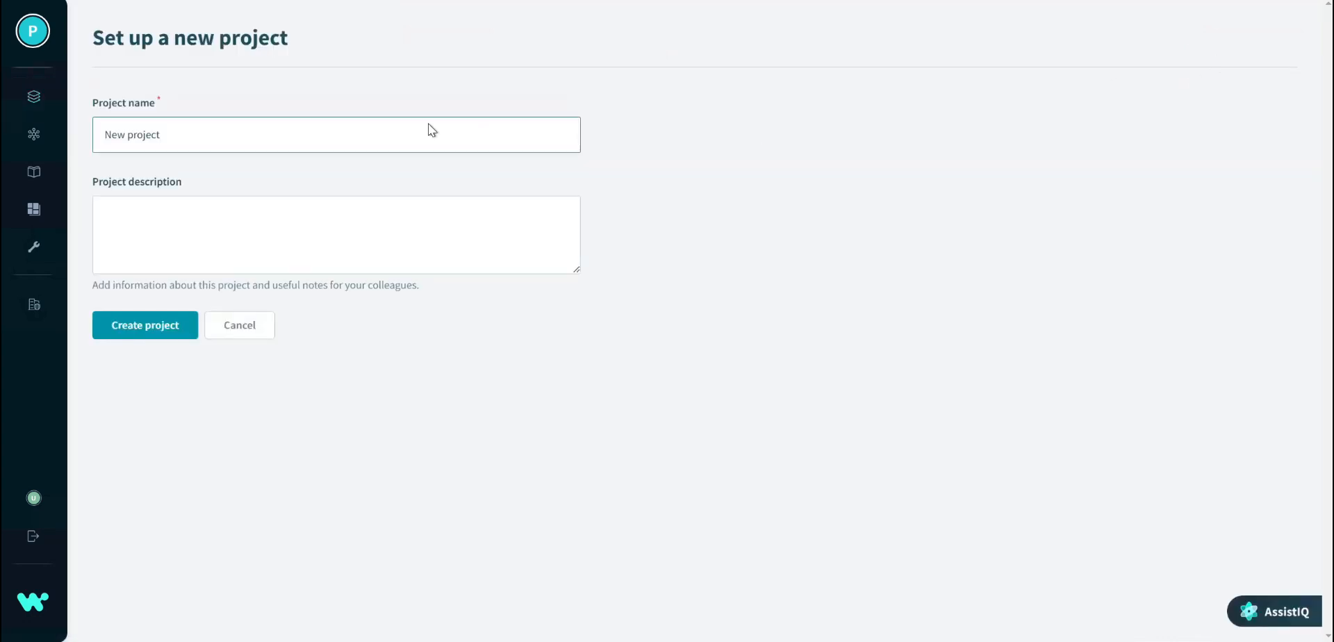
pyautogui.tripleClick(268, 144)
pyautogui.write('Test')
pyautogui.click(139, 327)
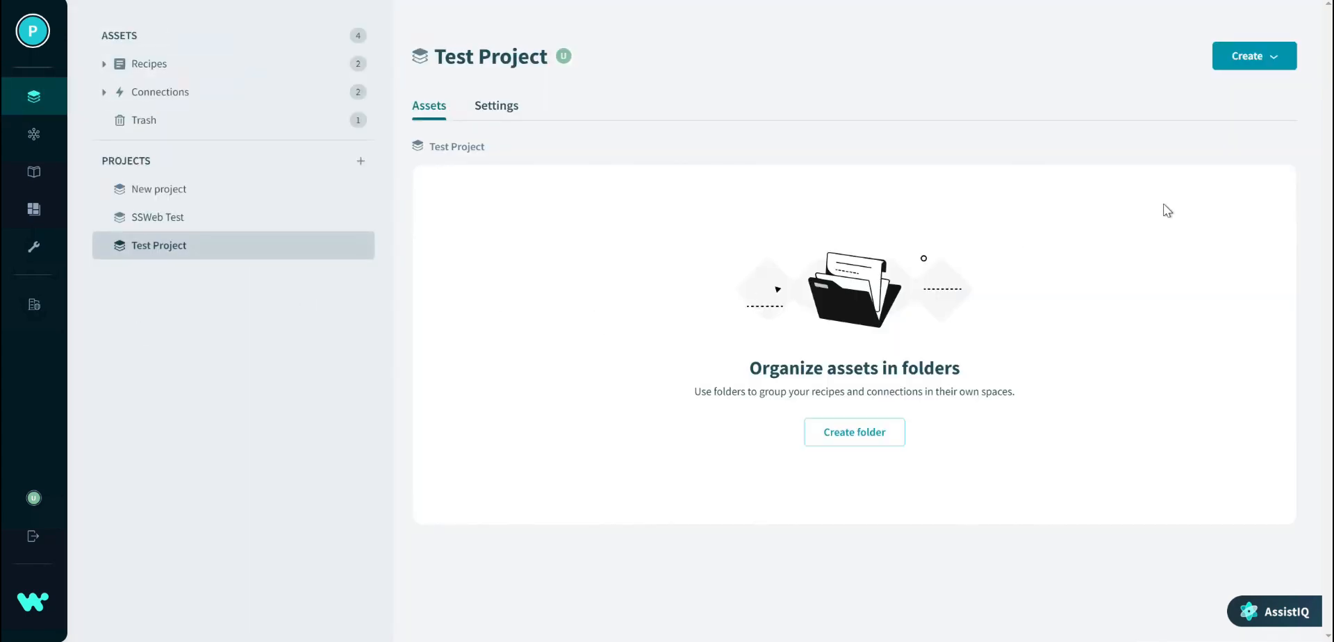
# - Create a recipe named Test recipe in Test Project, with Trigger from an app as the starting point
pyautogui.click(1288, 61)
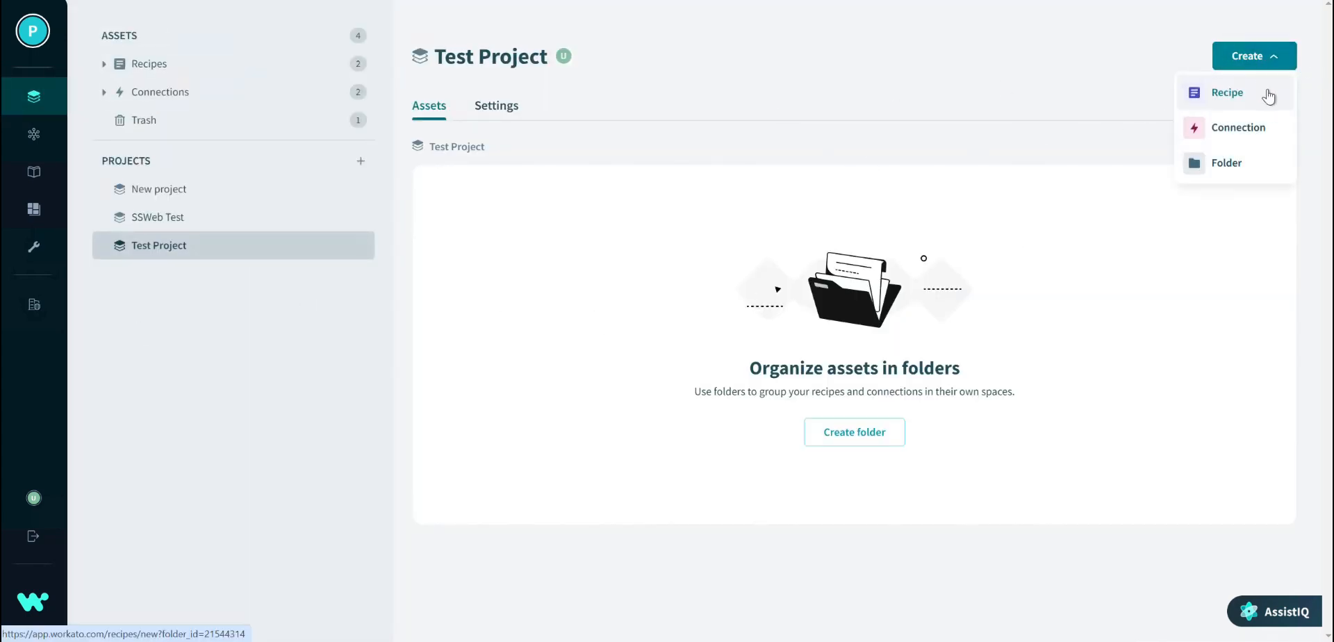
pyautogui.click(1224, 98)
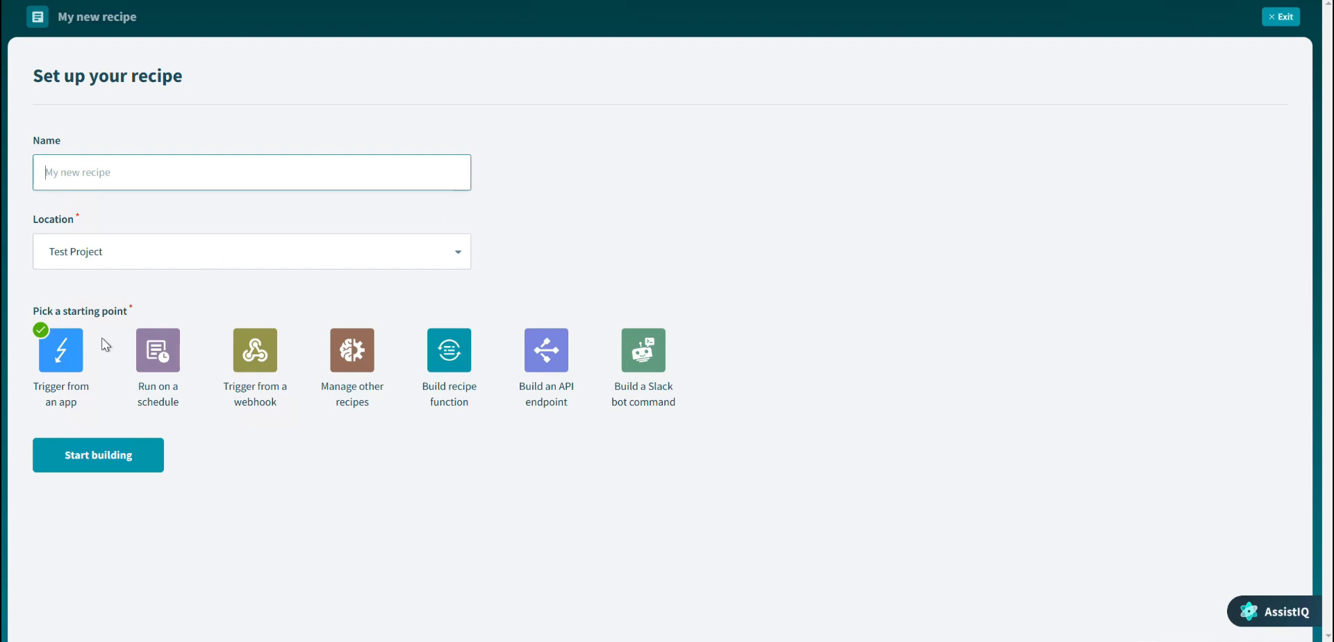
pyautogui.click(128, 178)
pyautogui.write('Test recipe')
pyautogui.click(99, 469)
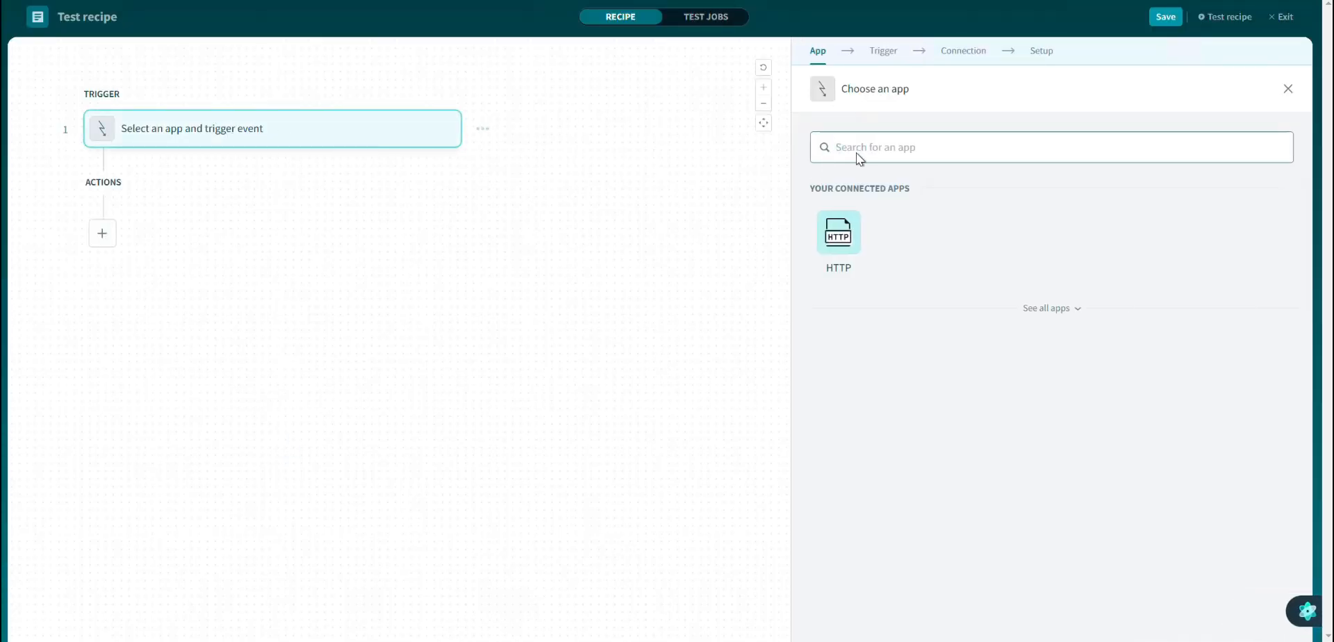
# - Choose Recipe function by Workato as the trigger and generate its parameters schema from the SpreadsheetWeb request JSON sample
pyautogui.write('function')
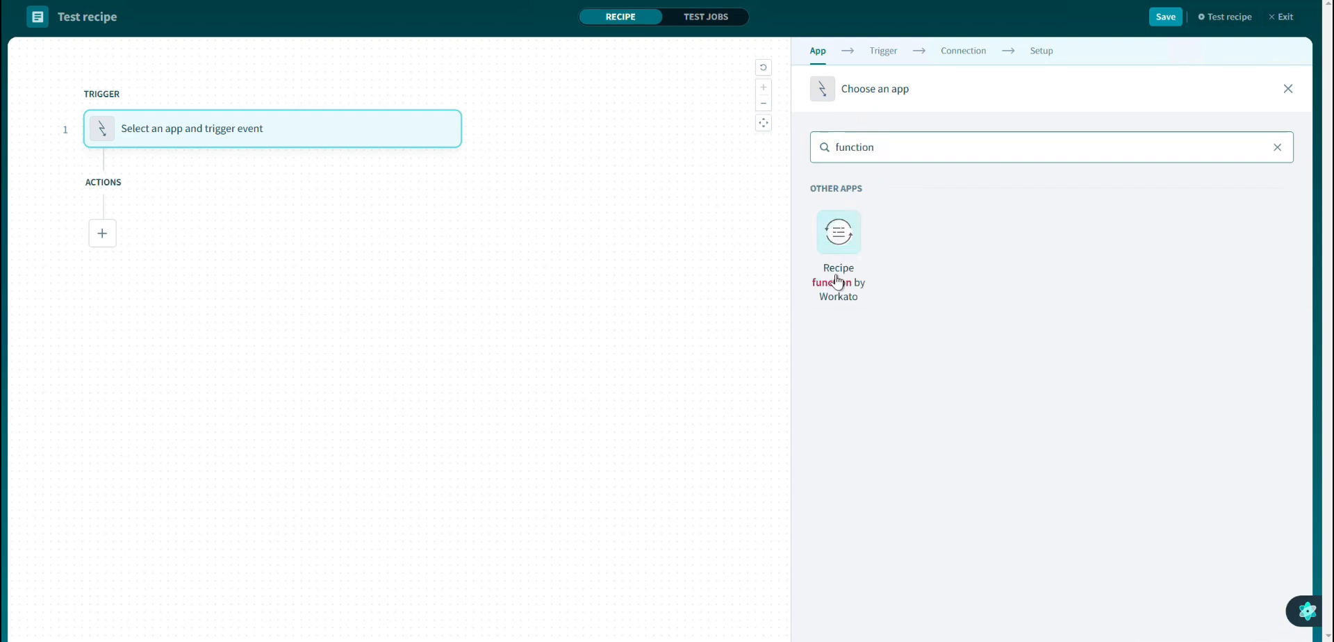
pyautogui.click(843, 281)
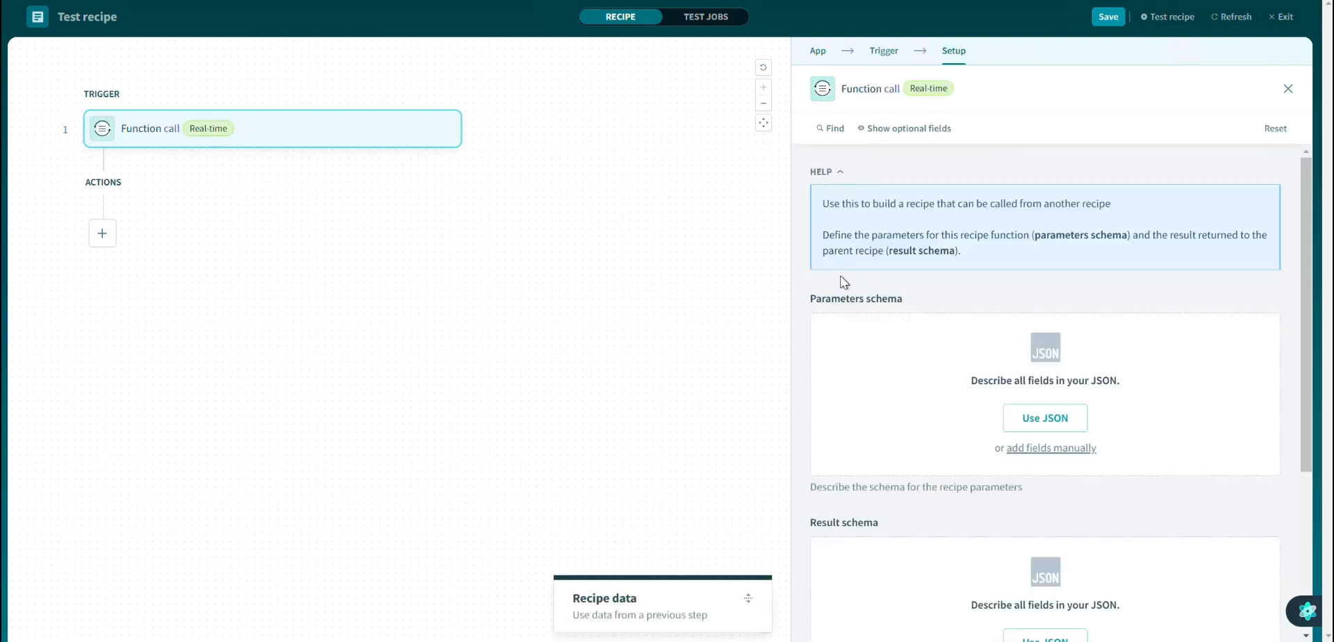
pyautogui.click(1049, 423)
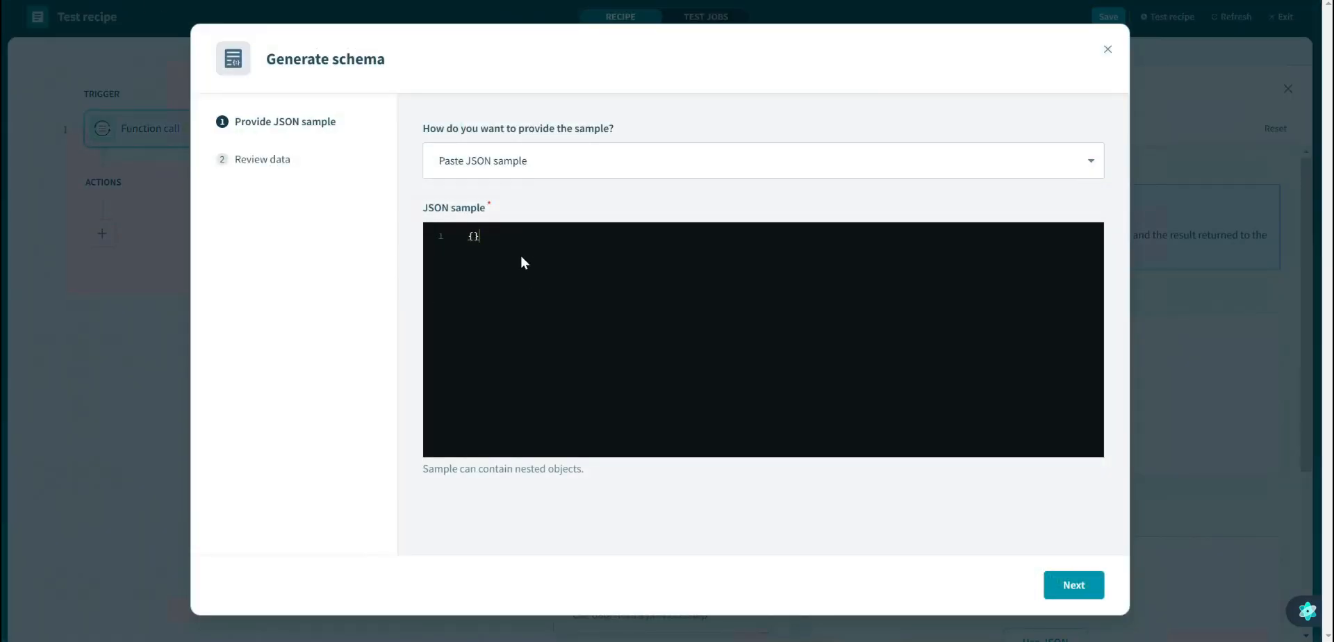
pyautogui.write('{   "request": {     "workspaceId": "3bae377c-12fb-4b5e-90d2-a29aa12a6d79",     "applicationId": "f8da5ff3-26dd-473c-9331-e43322e923ed",     "inputs": {       "originZIP": "<originZIP>",       "destinationZIP": "<destinationZIP>",       "weight": "<weight>"     },     "outputs": [       "cost"     ]   } }')
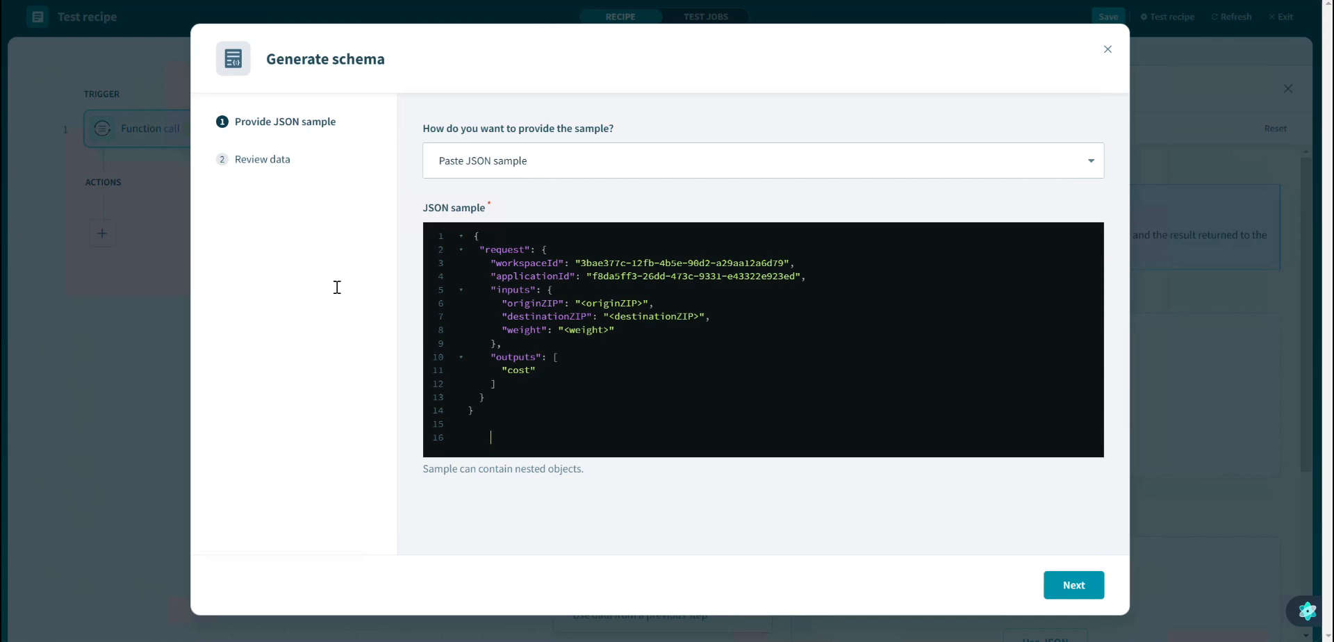
pyautogui.click(1073, 586)
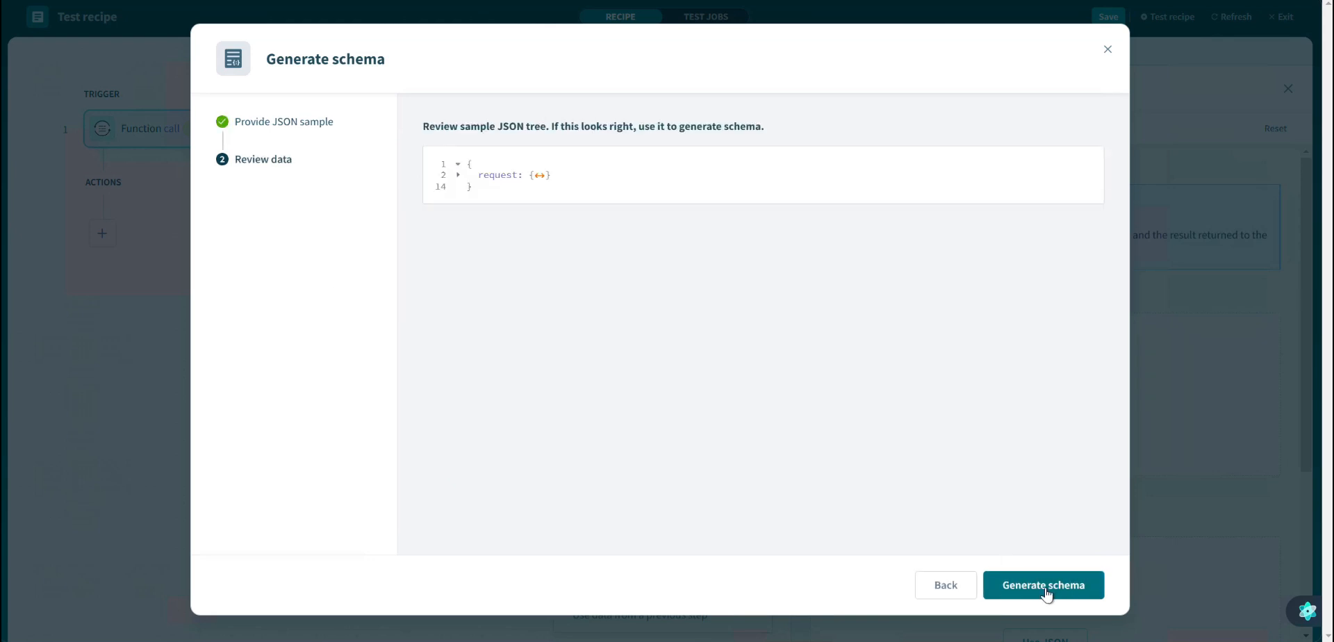
pyautogui.click(1045, 586)
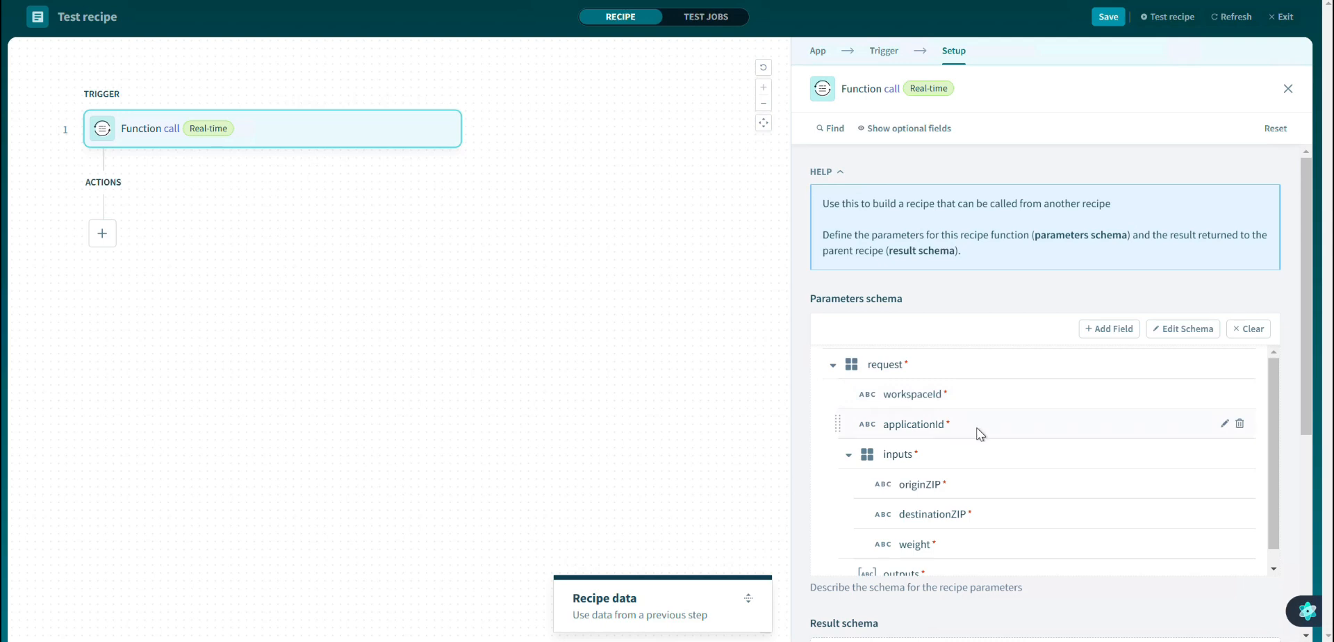
# - Delete the workspaceId, applicationId and outputs fields from the function's parameters schema
pyautogui.scroll(-1, 980, 433)
pyautogui.scroll(1, 1008, 442)
pyautogui.click(1240, 396)
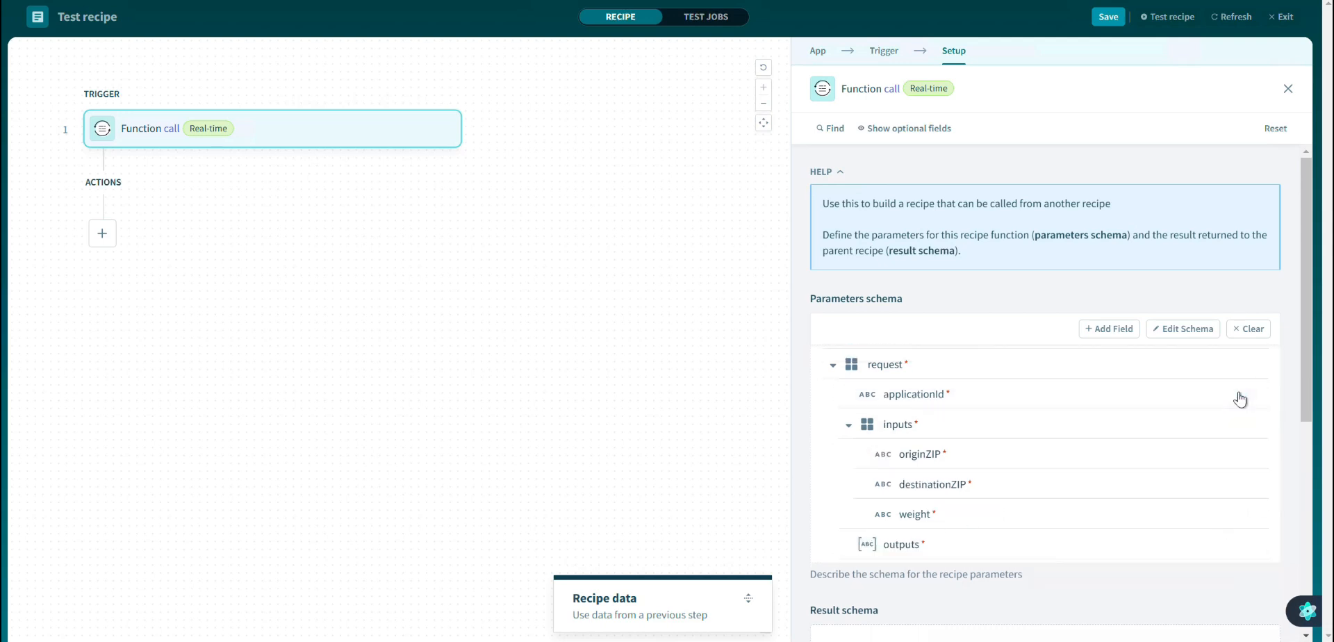
pyautogui.click(1253, 395)
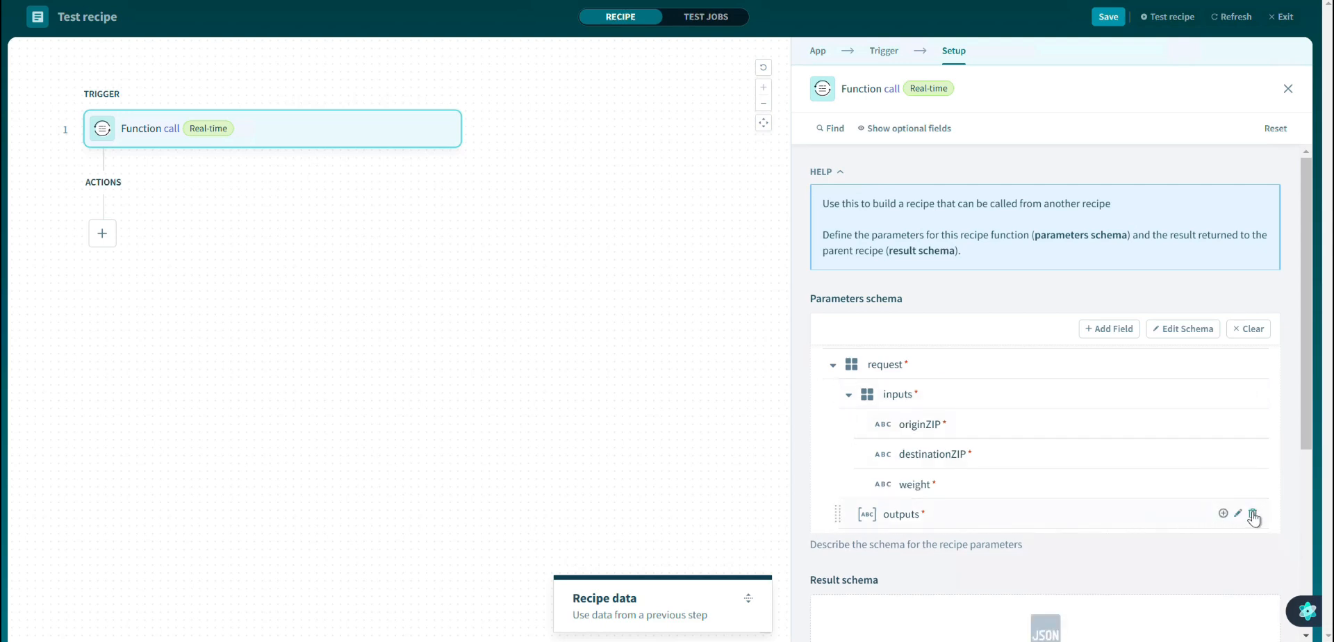
pyautogui.click(1252, 514)
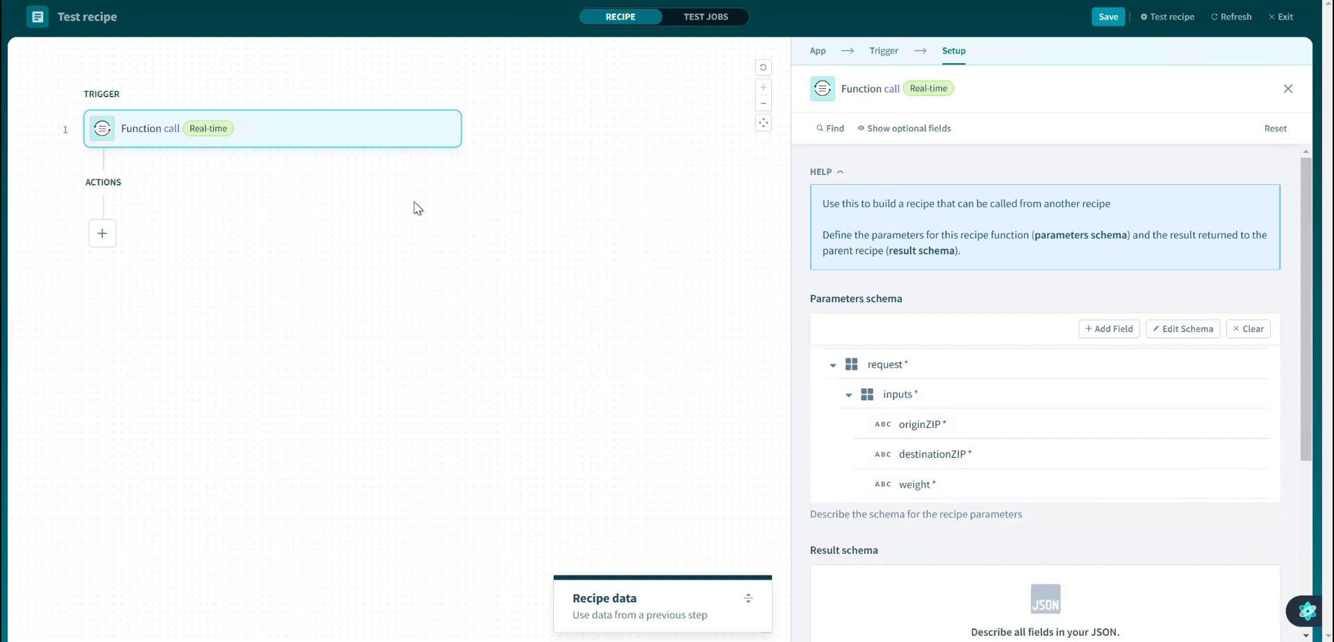
# - Add an action after the Function call trigger and set its app to HTTP for sending a request
pyautogui.click(112, 245)
pyautogui.click(101, 254)
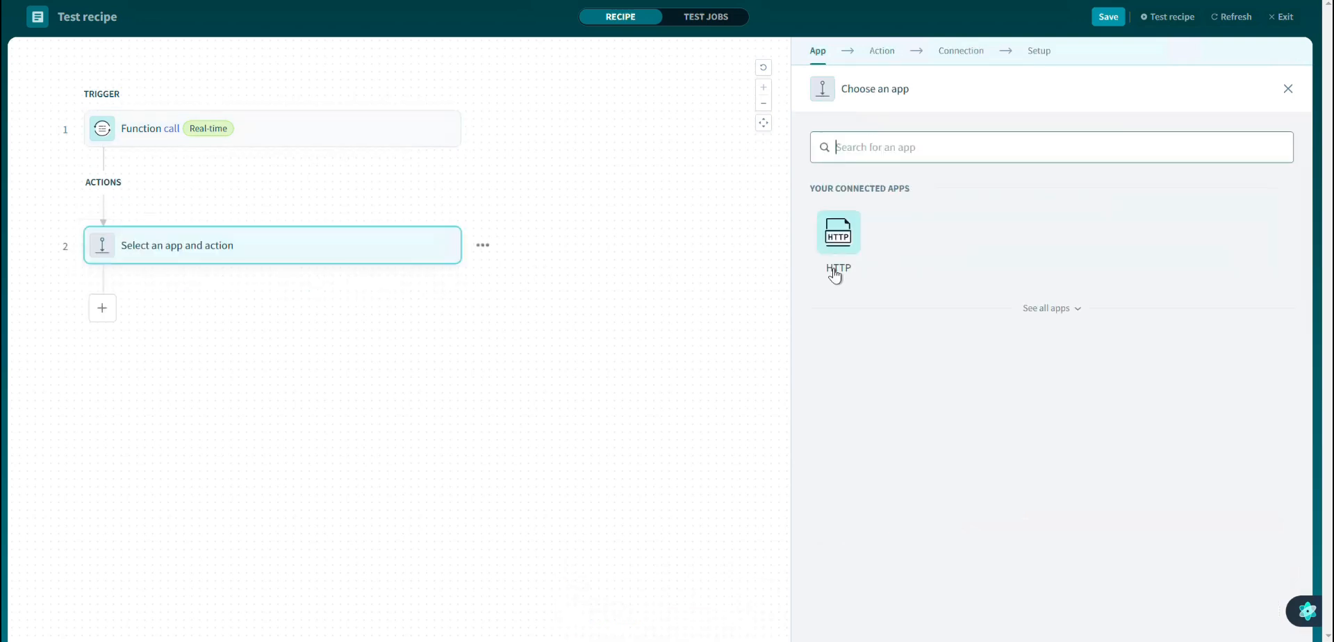
pyautogui.write('Http')
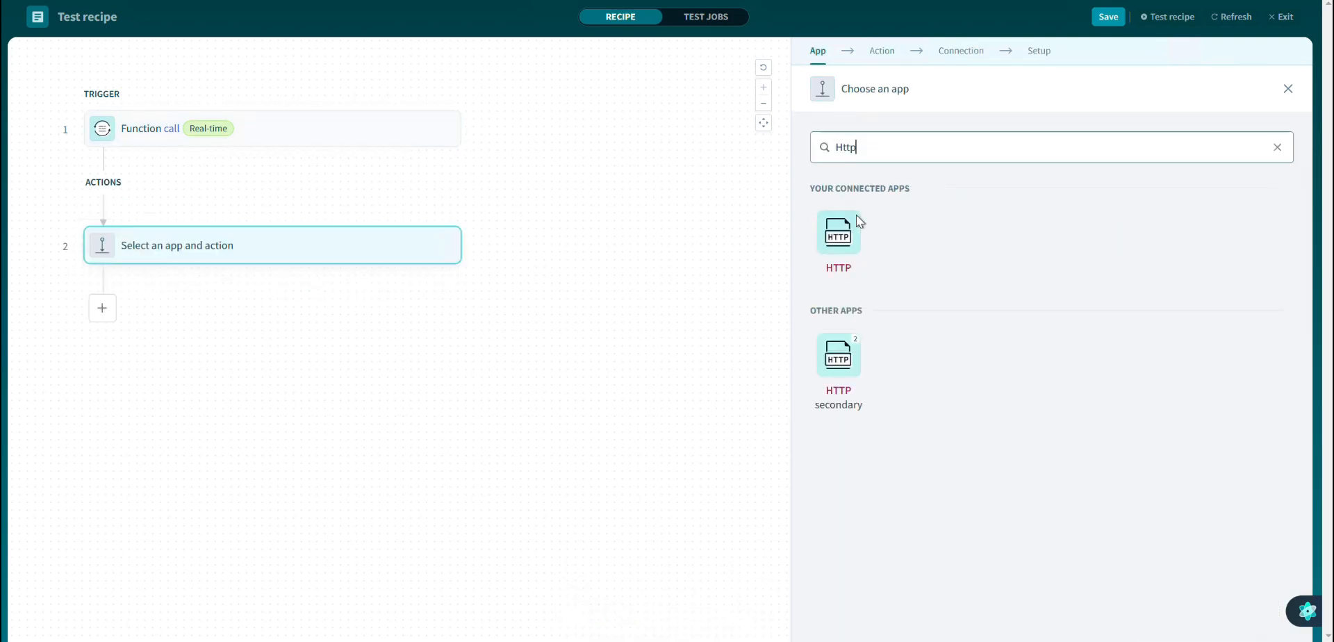
pyautogui.click(836, 247)
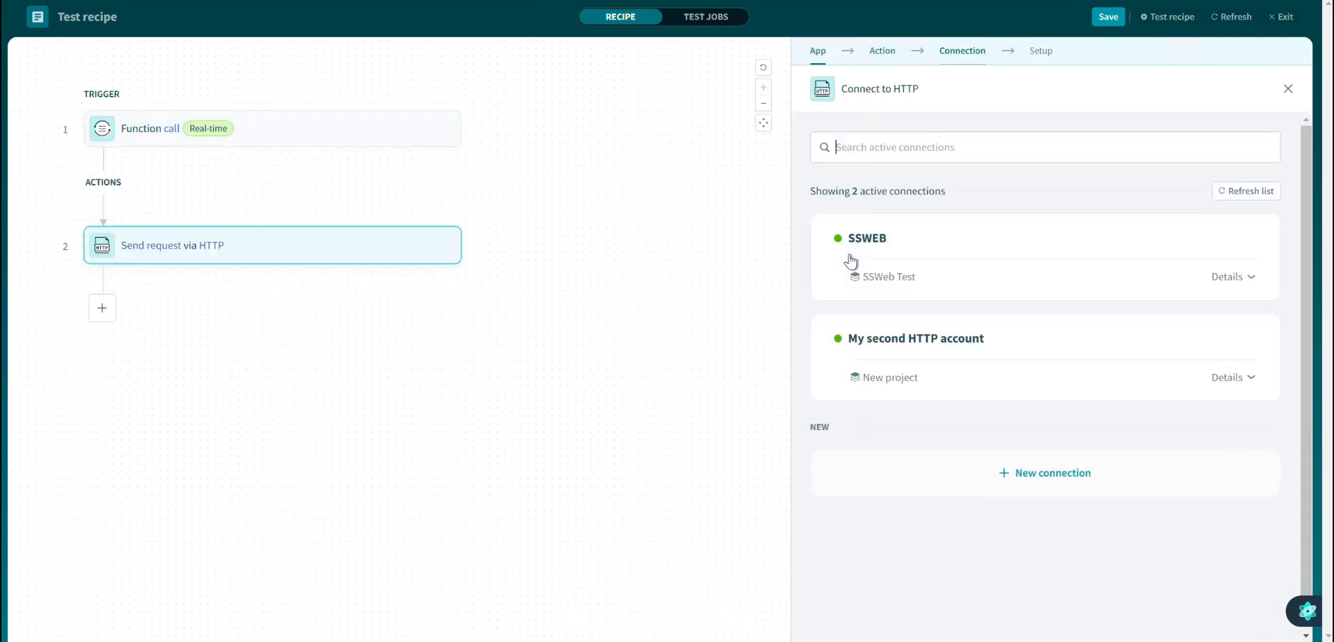
pyautogui.click(1028, 481)
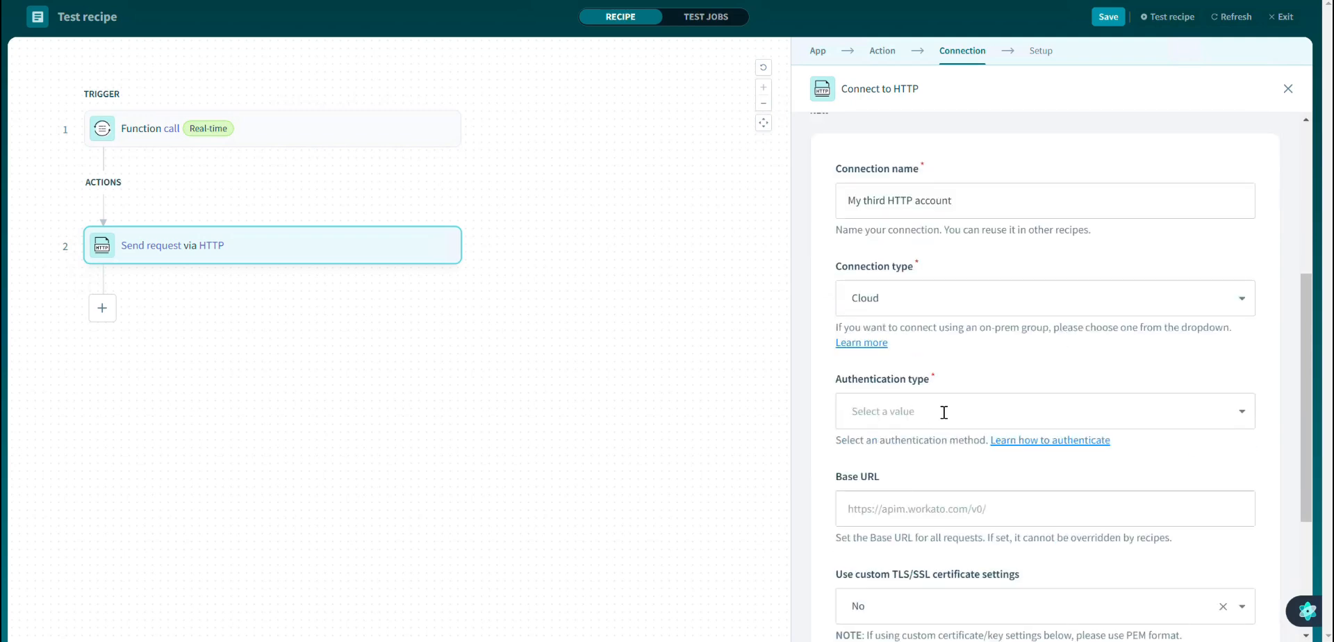
pyautogui.click(945, 414)
pyautogui.click(868, 455)
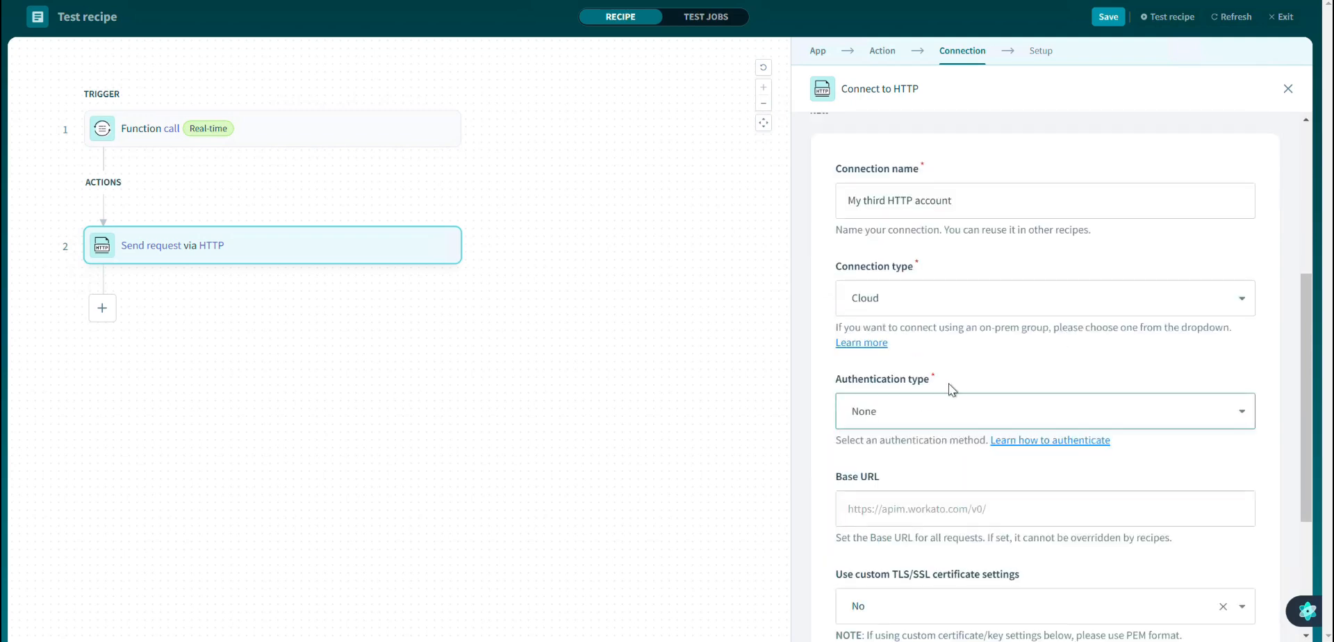
pyautogui.scroll(-3, 949, 389)
pyautogui.click(890, 354)
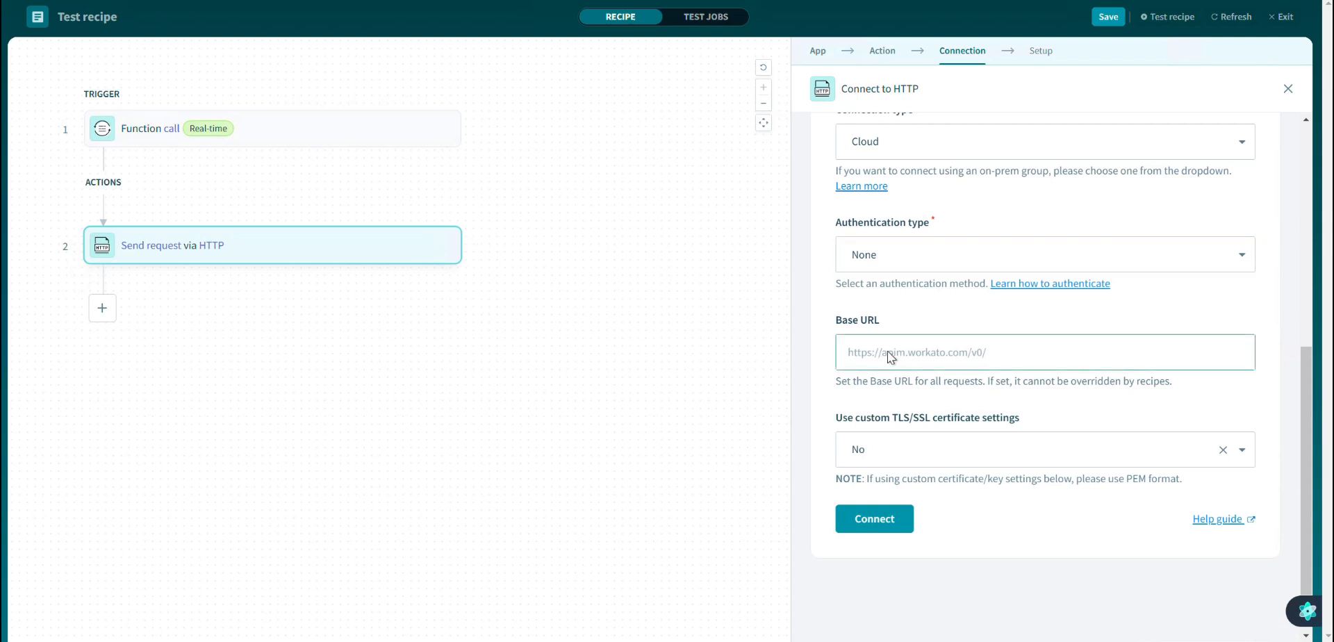
pyautogui.write('https://api.spreadsheetweb.com/calculations/calculatesinglesimple')
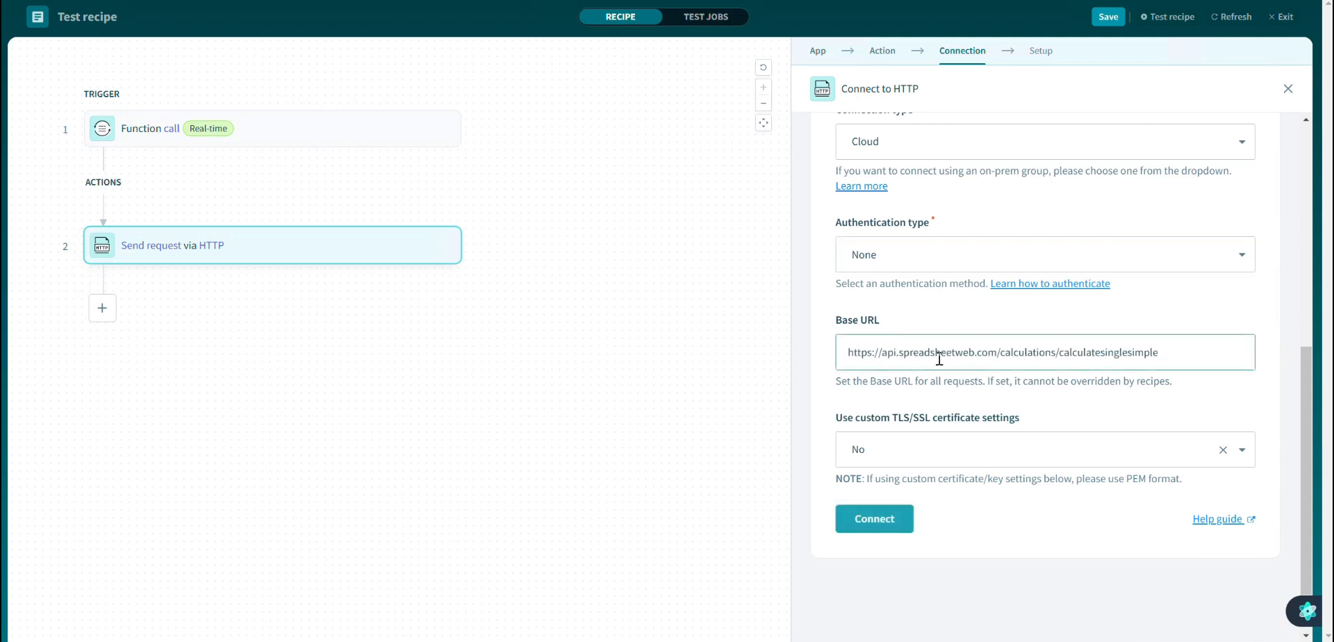
pyautogui.click(874, 519)
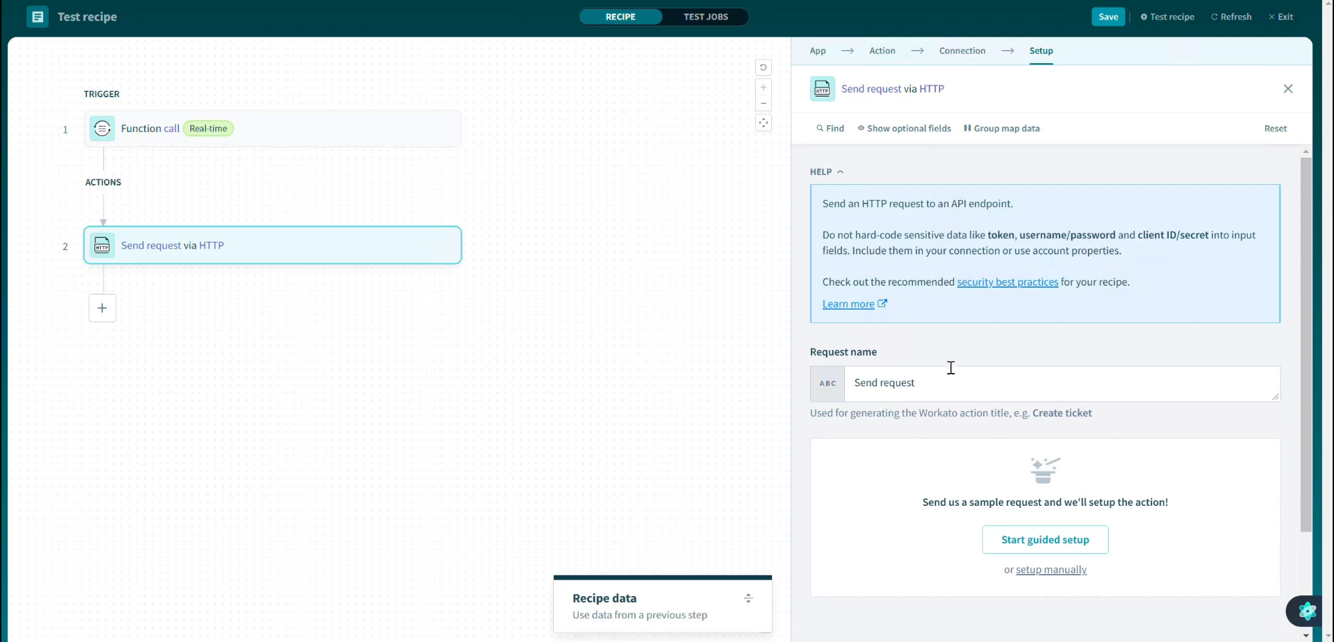
# - Set up the HTTP request manually with the POST method and fill its request URL with the copied API endpoint
pyautogui.scroll(-2, 962, 383)
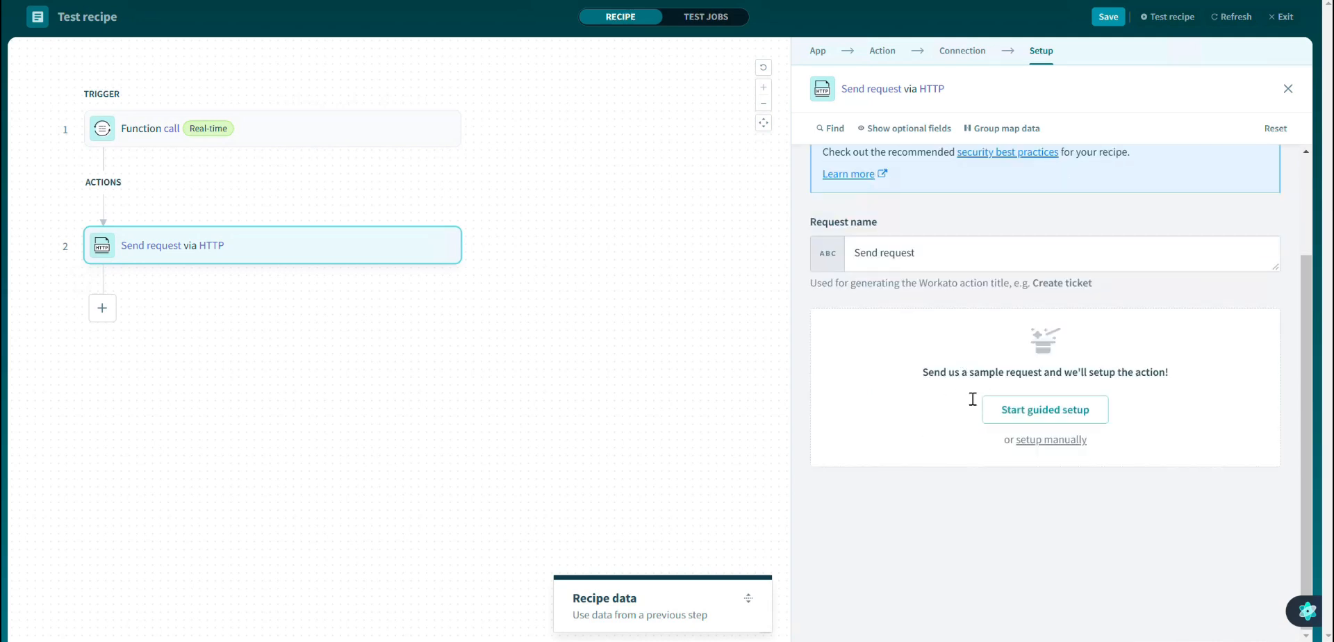
pyautogui.click(1048, 445)
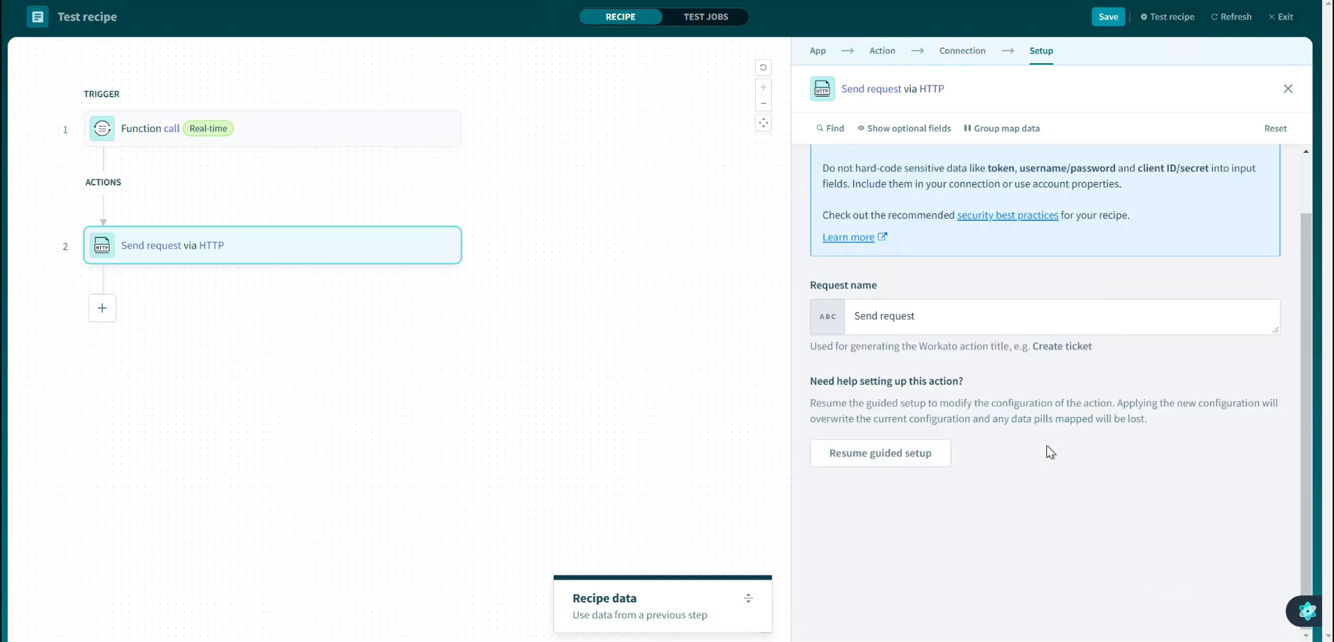
pyautogui.scroll(-2, 960, 290)
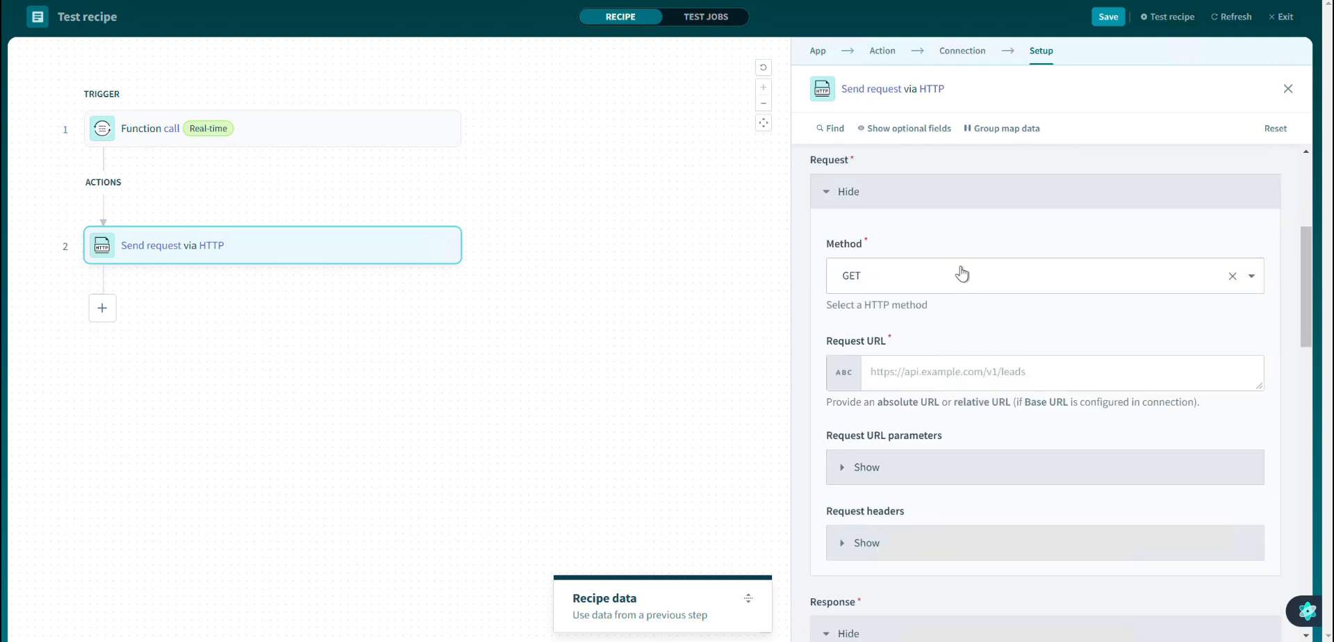
pyautogui.click(959, 276)
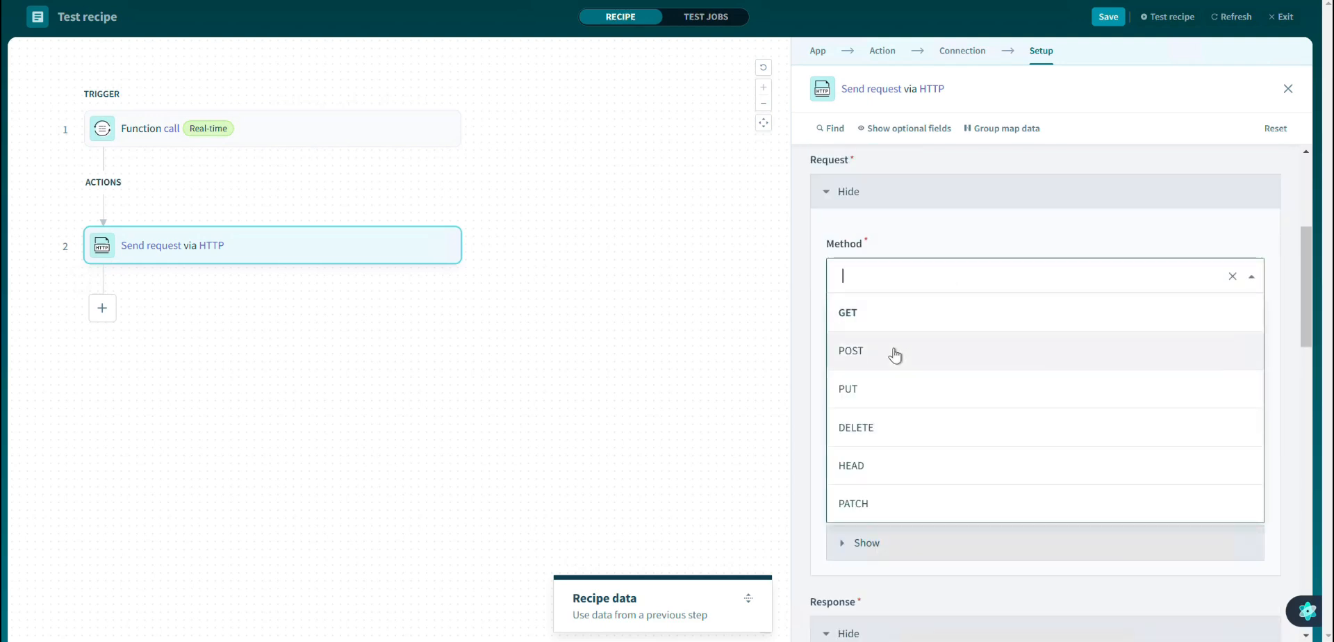
pyautogui.click(895, 355)
pyautogui.click(913, 373)
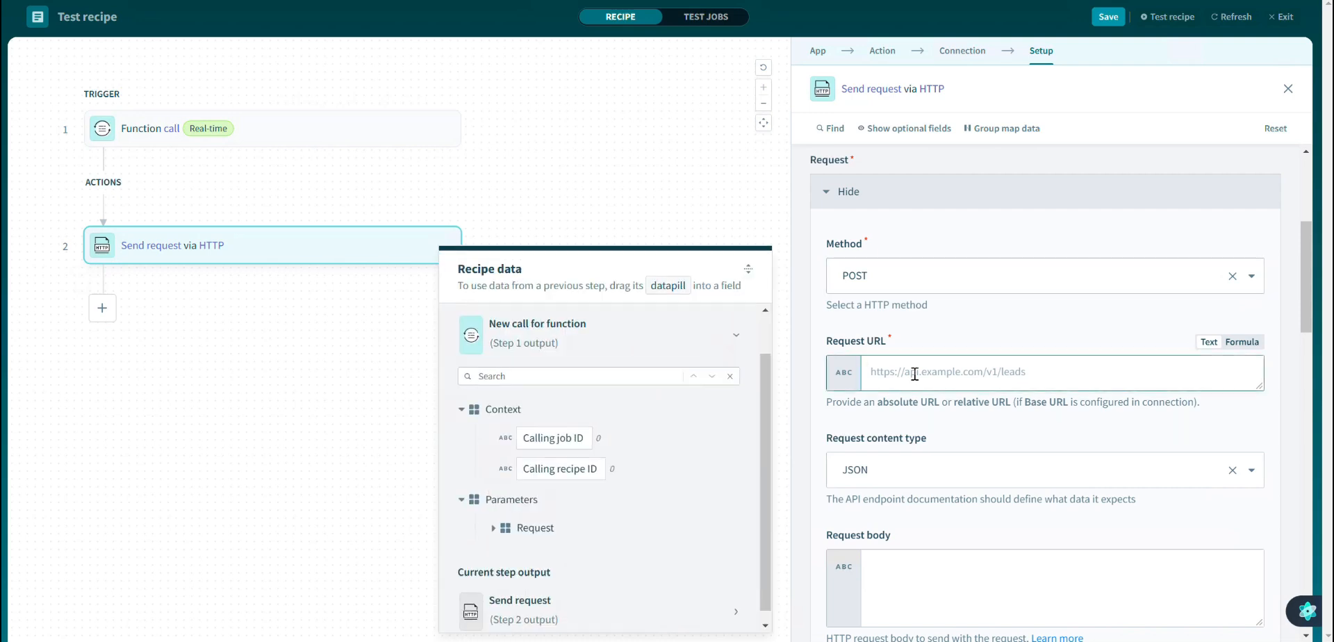
pyautogui.hotkey('ctrl', 'v')
# - Fill the request body with the SpreadsheetWeb JSON holding workspaceId, applicationId, placeholder inputs for originZIP, destinationZIP and weight, and the cost output
pyautogui.scroll(-3, 971, 239)
pyautogui.click(921, 334)
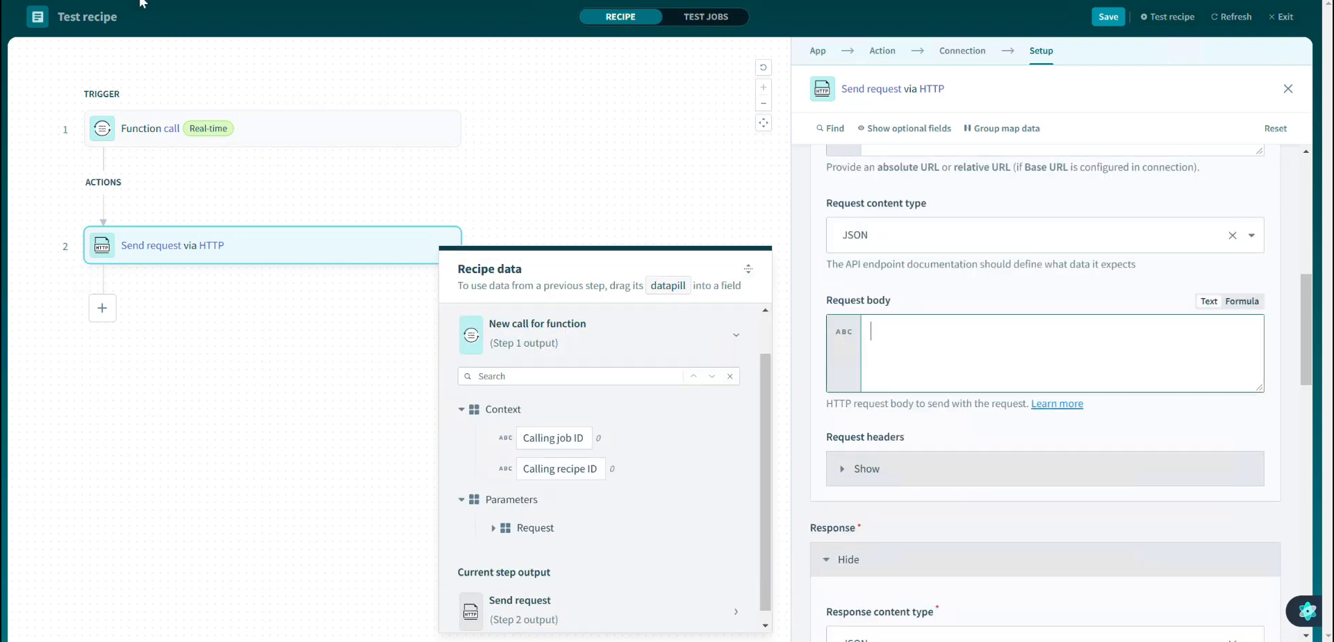
pyautogui.write('{   "request": {     "workspaceId": "3bae377c-12fb-4b5e-90d2-a29aa12a6d79",     "applicationId": "f8da5ff3-26dd-473c-9331-e43322e923ed",     "inputs": {       "originZIP": "<originZIP>",       "destinationZIP": "<destinationZIP>",       "weight": "<weight>"     },     "outputs": [       "cost"     ]   } }')
# - Replace the originZIP placeholder in the request body with the Origin ZIP datapill from the function call inputs
pyautogui.doubleClick(973, 347)
pyautogui.press('BackSpace')
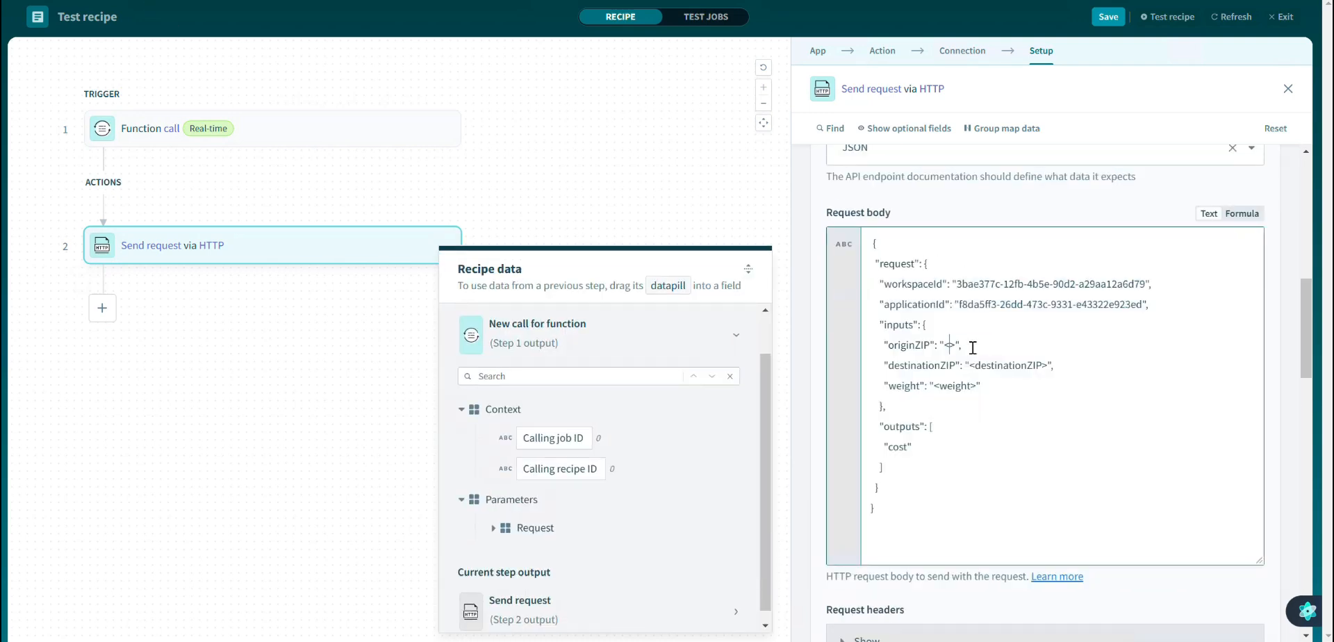
pyautogui.click(493, 527)
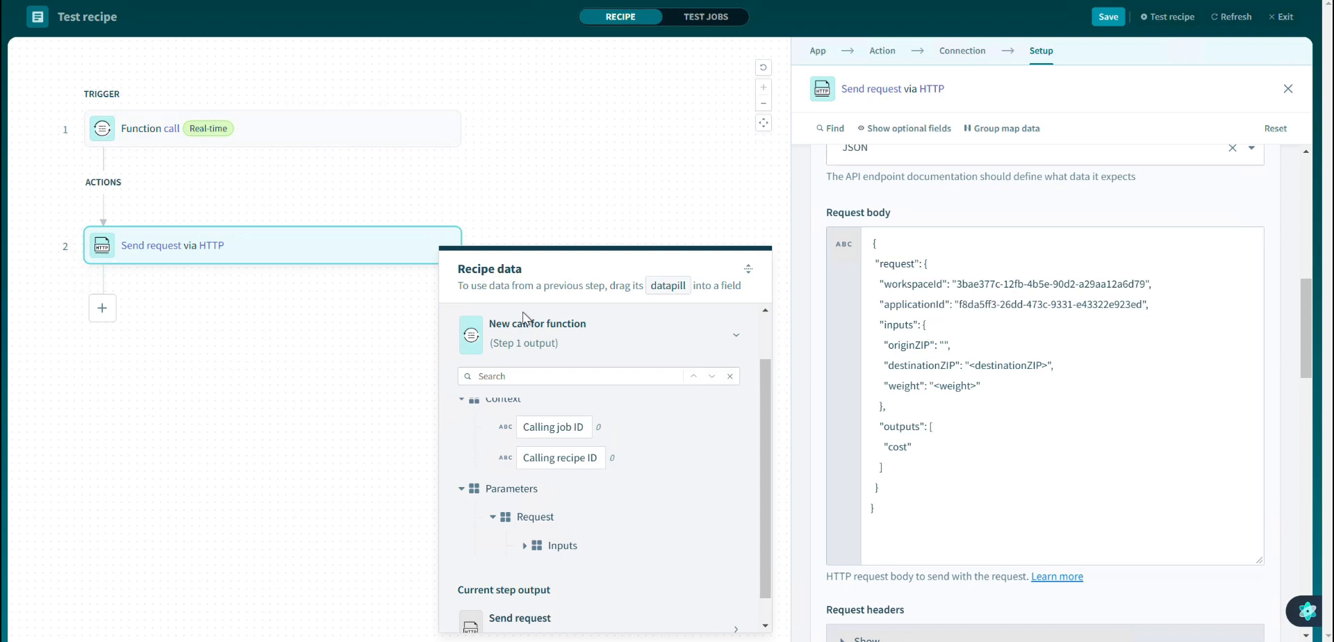
pyautogui.click(526, 546)
pyautogui.moveTo(603, 582); pyautogui.dragTo(947, 344)
# - Replace the destinationZIP and weight placeholders in the request body with the Destination ZIP and Weight datapills
pyautogui.doubleClick(1008, 365)
pyautogui.press('BackSpace')
pyautogui.press('Delete')
pyautogui.scroll(-2, 626, 486)
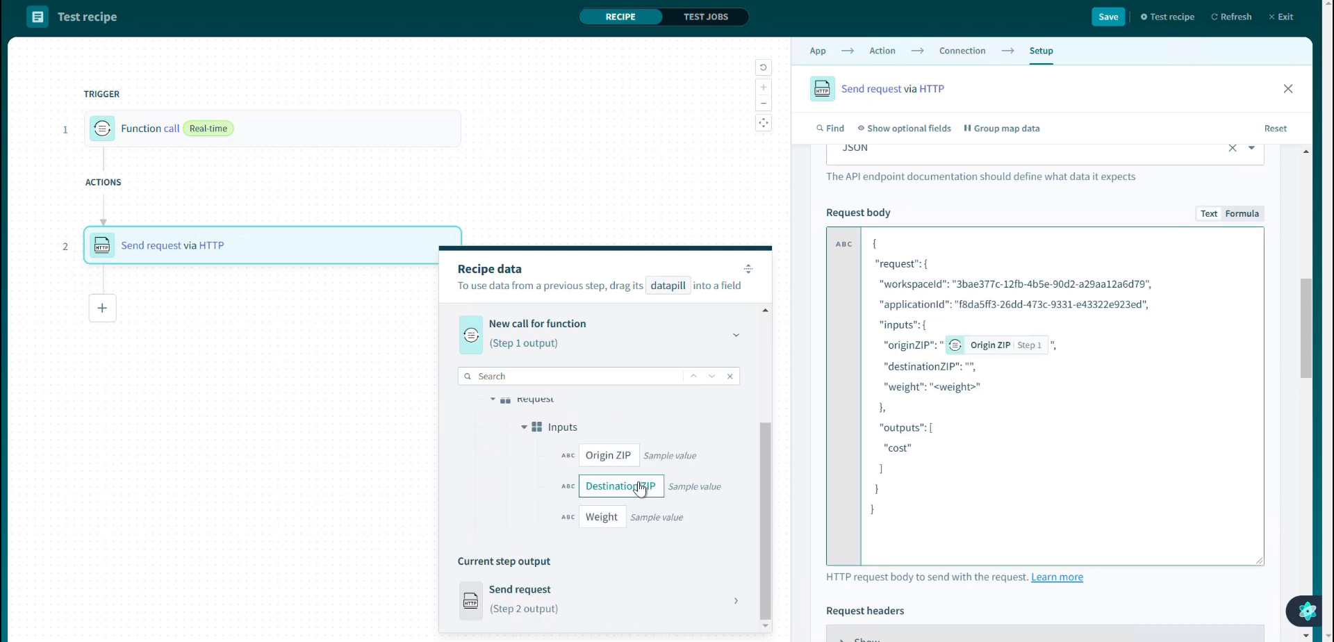
pyautogui.moveTo(620, 486); pyautogui.dragTo(973, 366)
pyautogui.doubleClick(956, 388)
pyautogui.press('BackSpace')
pyautogui.press('BackSpace')
pyautogui.press('Delete')
pyautogui.moveTo(602, 517); pyautogui.dragTo(938, 387)
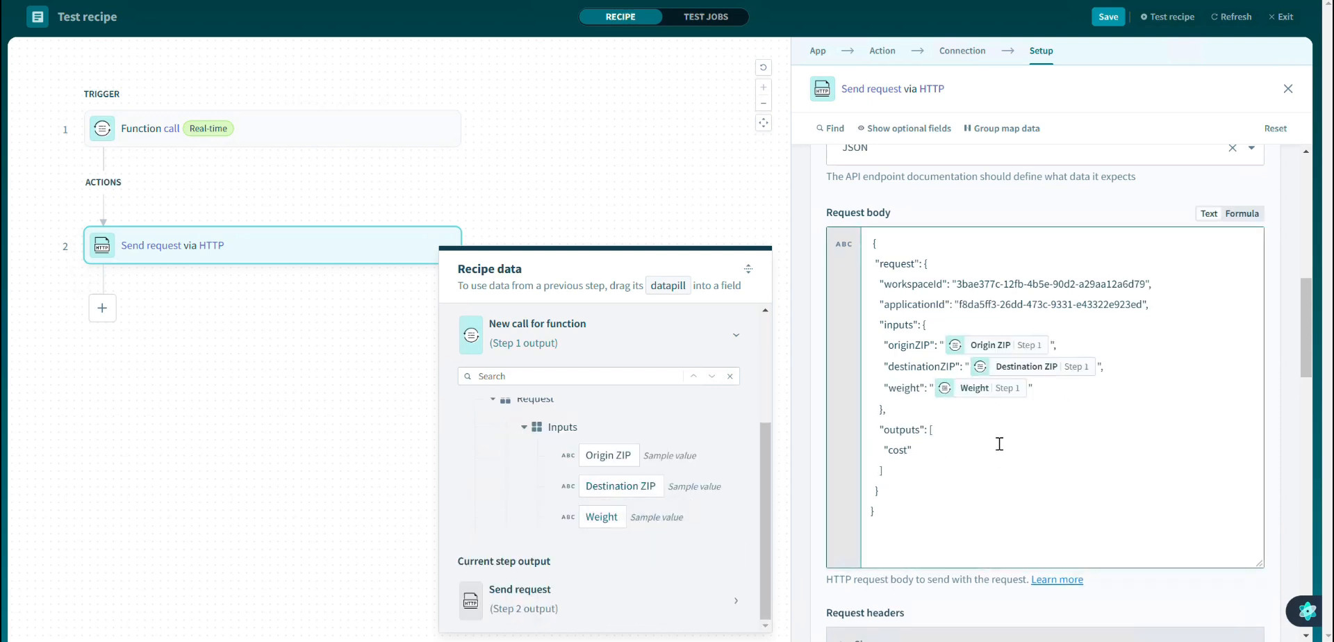
# - Add a request header named Content-Type with the value application/json
pyautogui.scroll(-3, 1037, 398)
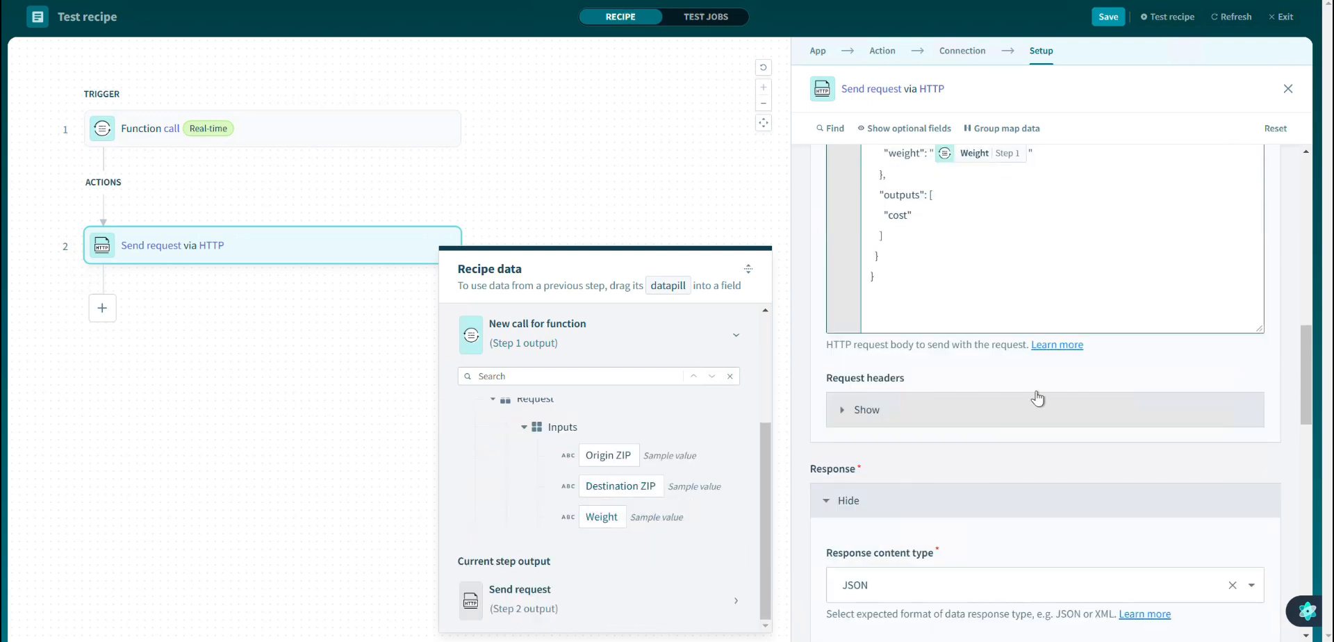
pyautogui.click(843, 411)
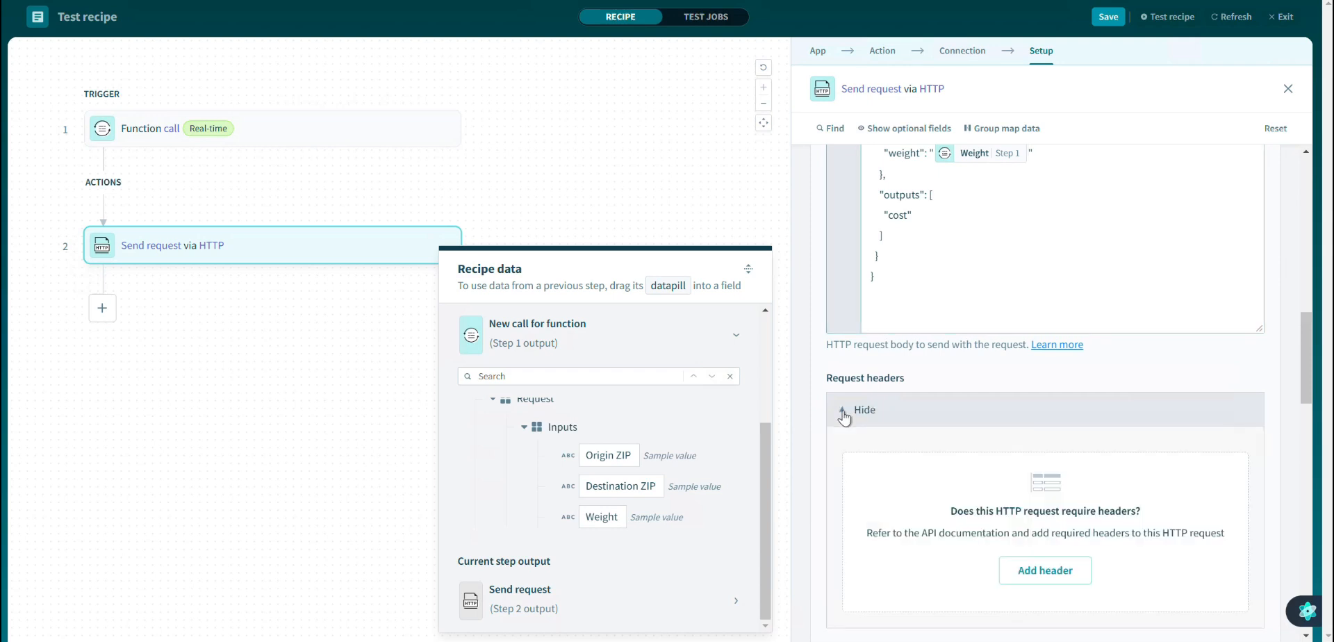
pyautogui.click(1037, 580)
pyautogui.scroll(-1, 1024, 410)
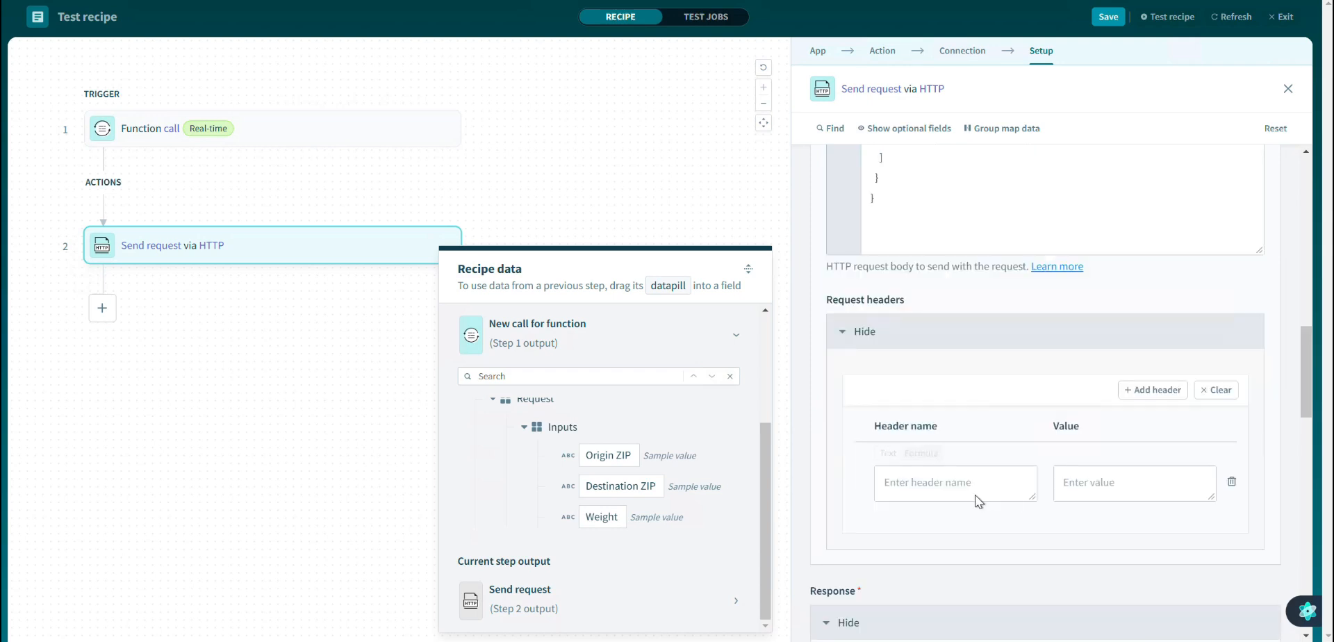
pyautogui.click(972, 483)
pyautogui.write('Co')
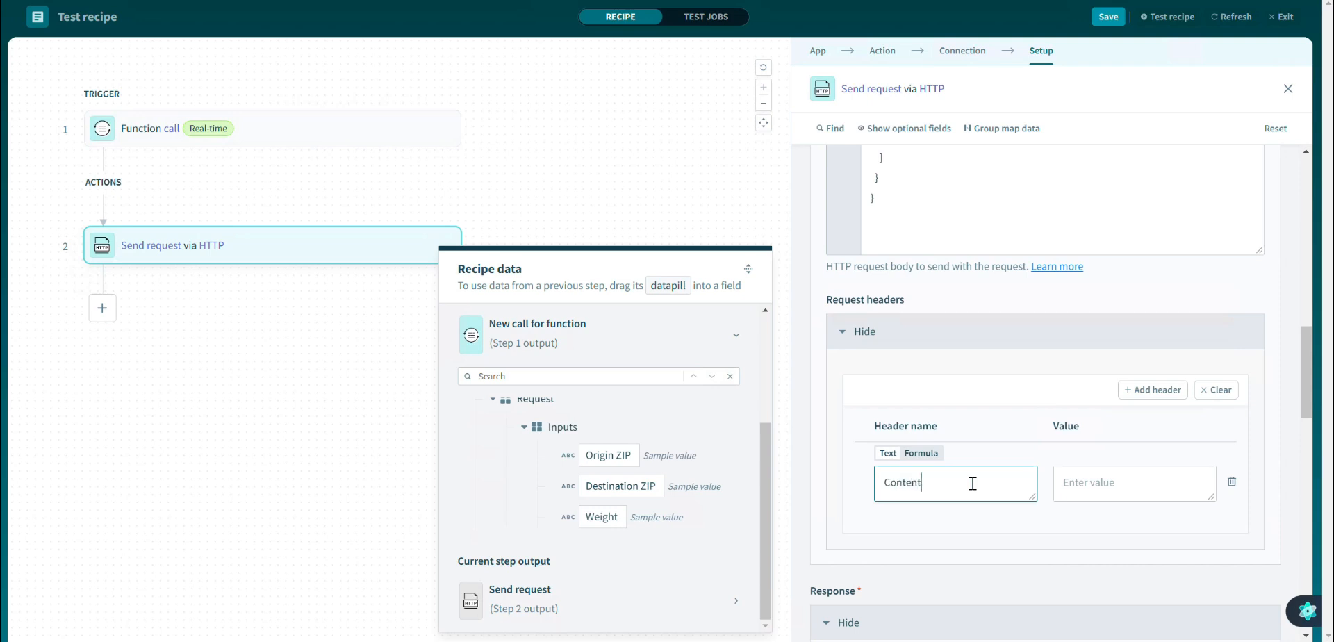
pyautogui.write('ntent-Type')
pyautogui.click(1087, 480)
pyautogui.write('application.')
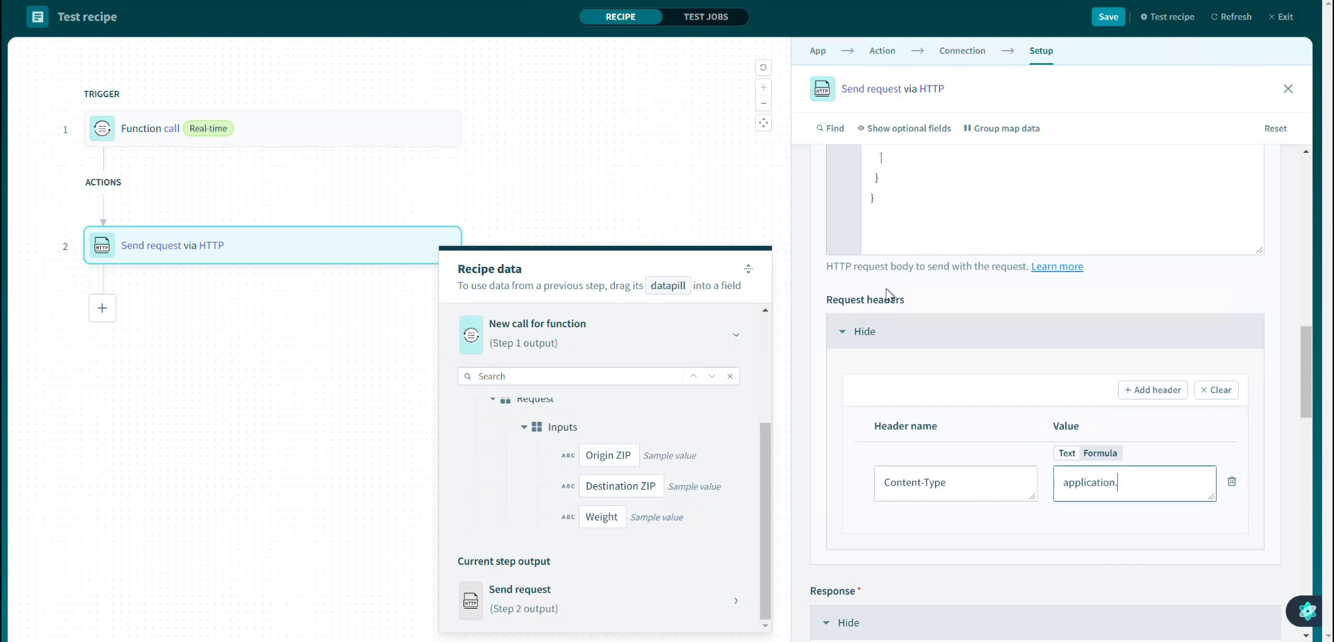
pyautogui.scroll(-3, 911, 357)
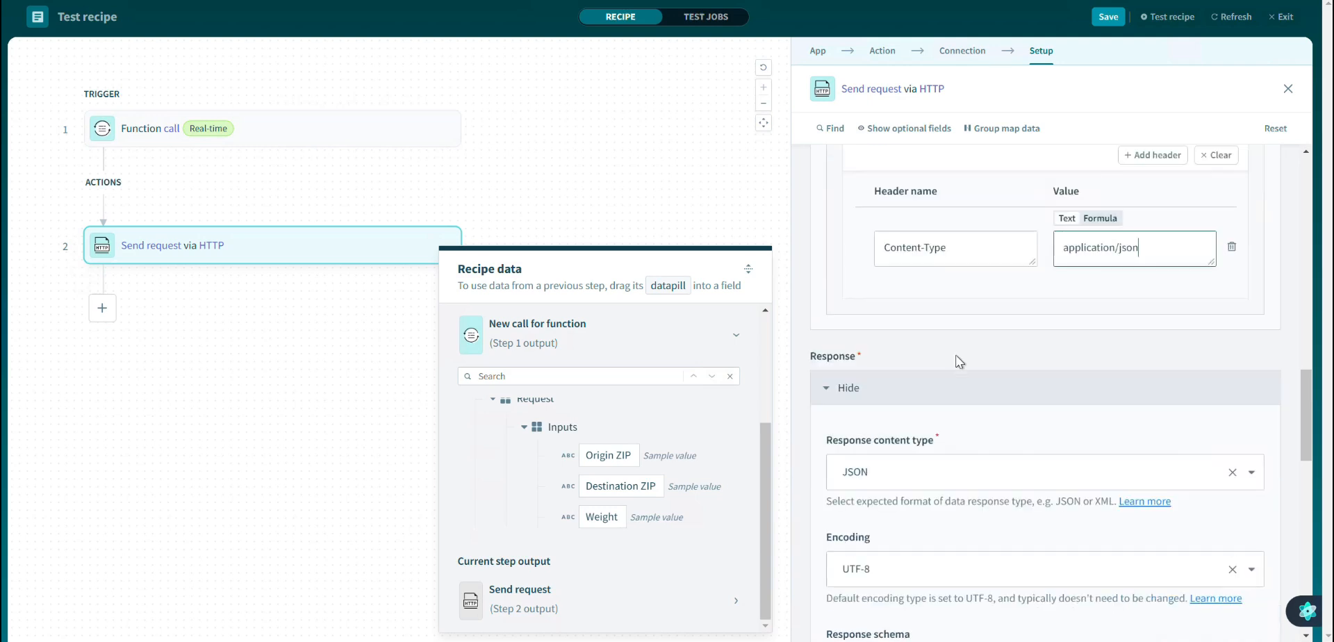
pyautogui.click(960, 304)
# - Generate the response schema from the API's sample JSON response containing the cost output, timingsSeconds, performanceInformation, isError and messages
pyautogui.scroll(-1, 914, 282)
pyautogui.scroll(-3, 913, 279)
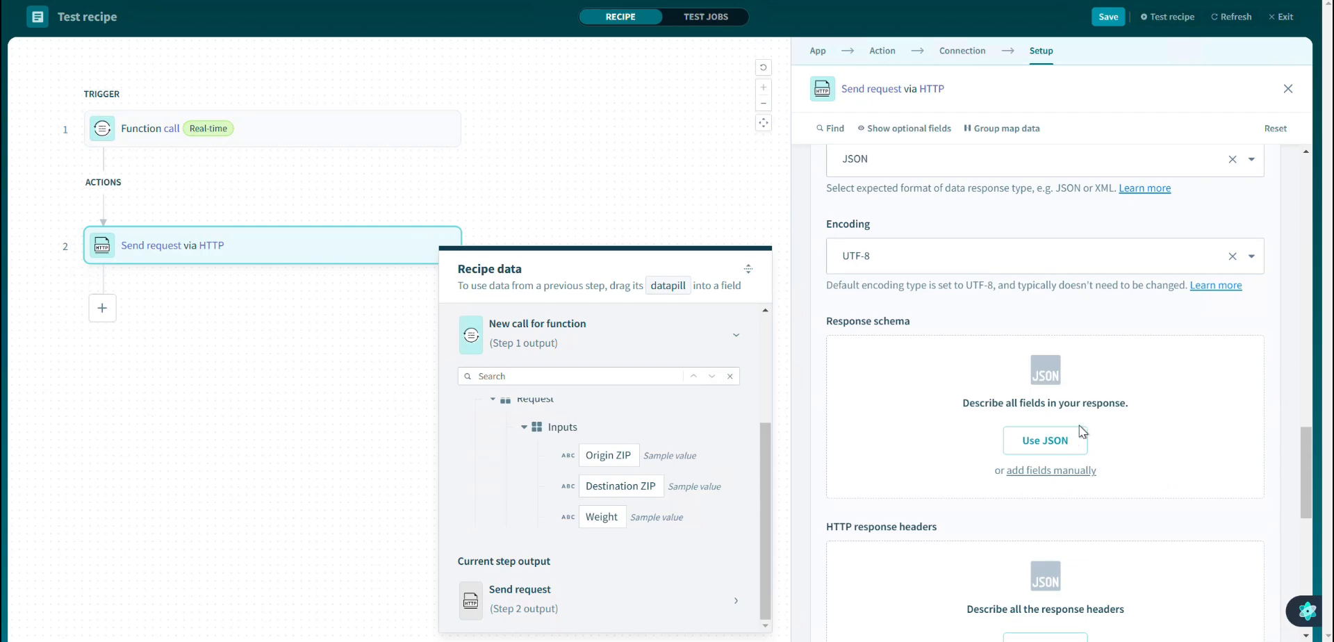
pyautogui.click(1056, 439)
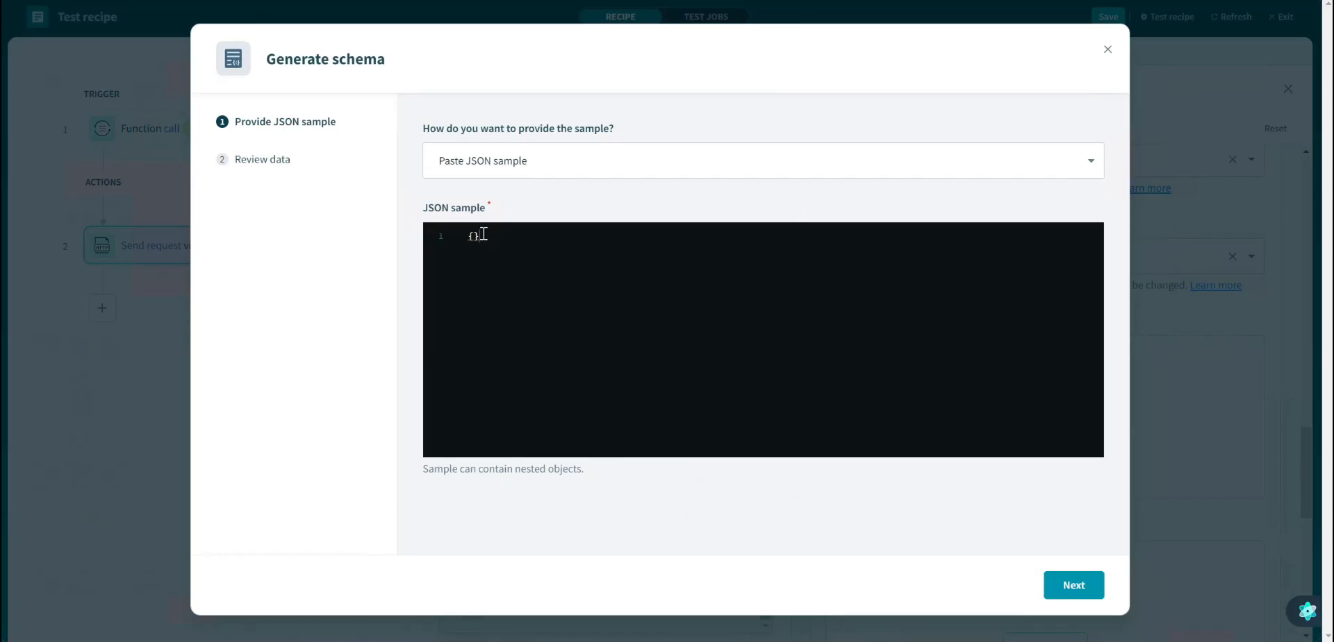
pyautogui.write('{     "response": {         "outputs": {             "cost": "8.5785"         }     },     "timingsSeconds": null,     "performanceInformation": null,     "isError": false,     "messages": null }')
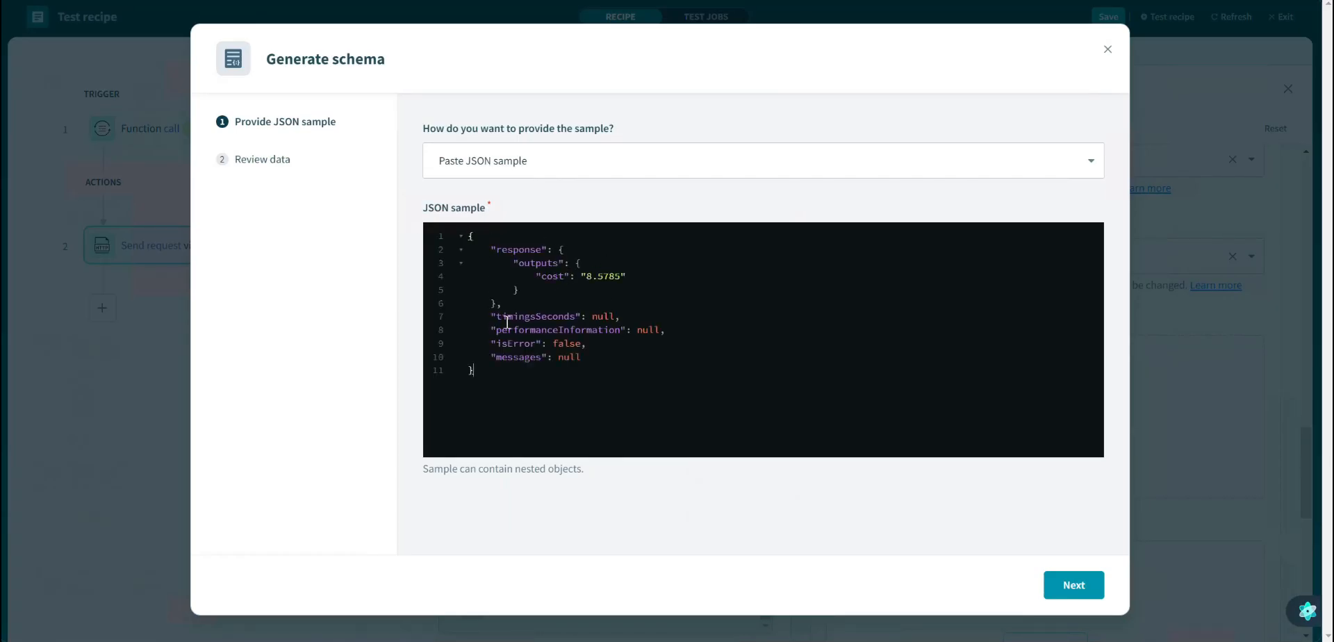
pyautogui.click(1070, 587)
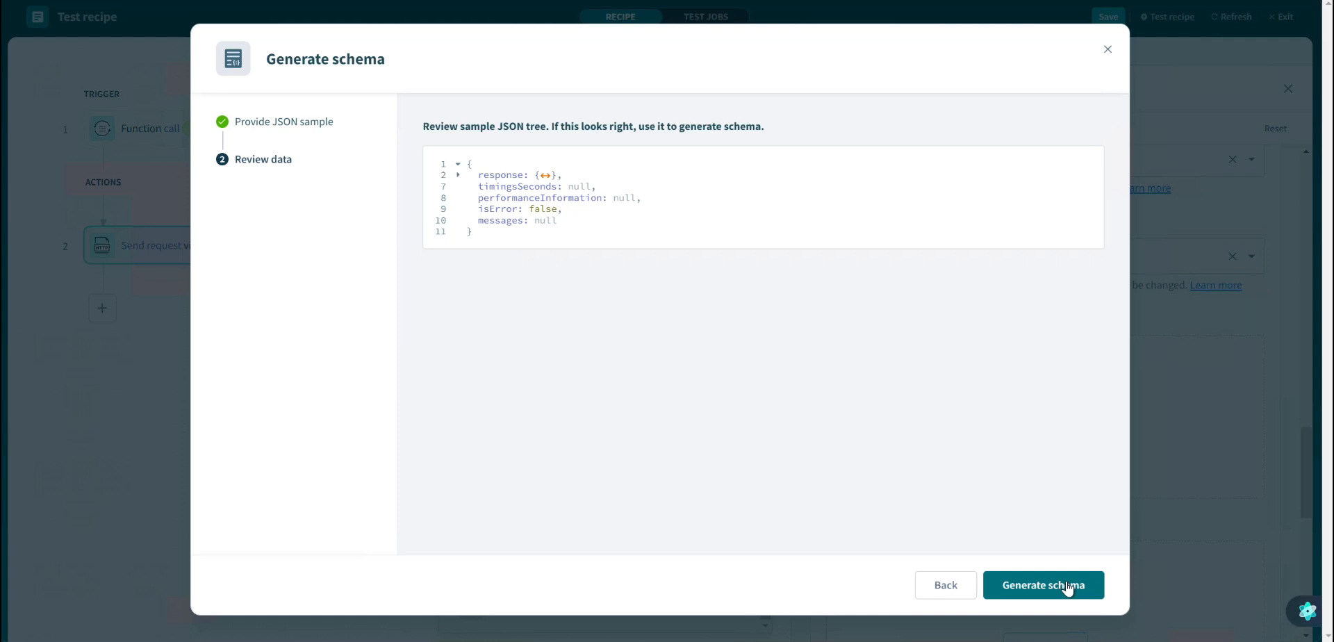
pyautogui.click(1068, 588)
# - Add a third recipe step that logs a message to the job report using Logger by Workato
pyautogui.scroll(-10, 989, 438)
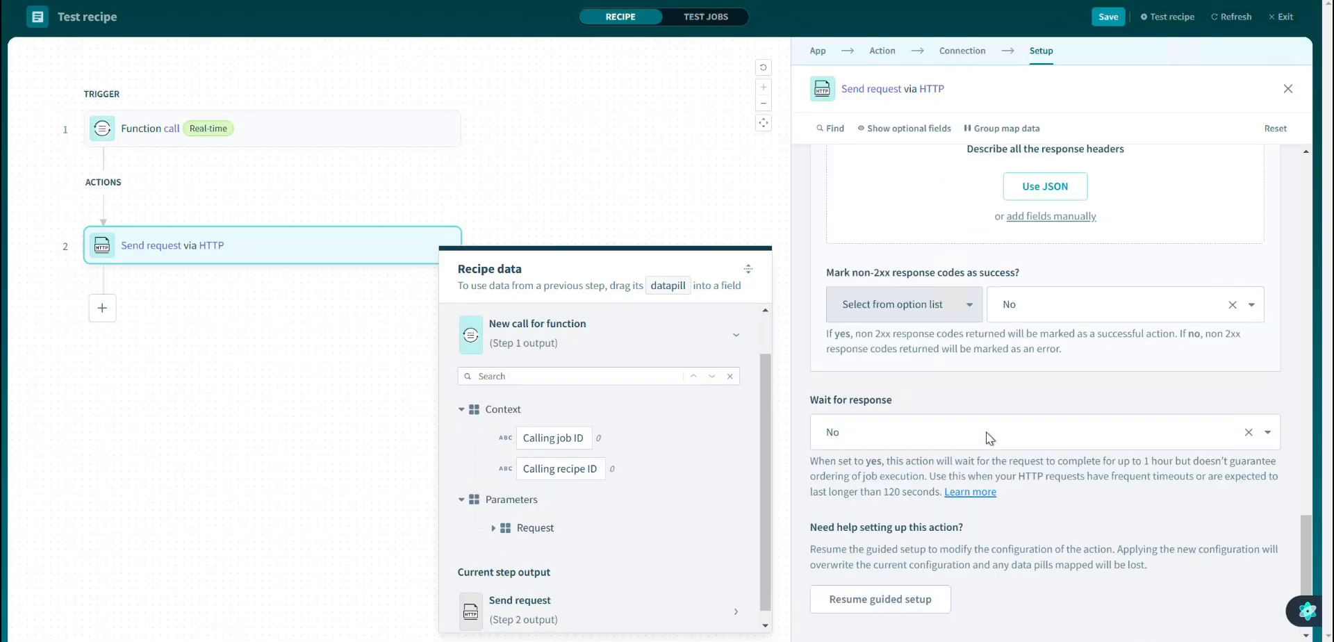
pyautogui.click(102, 309)
pyautogui.write('log')
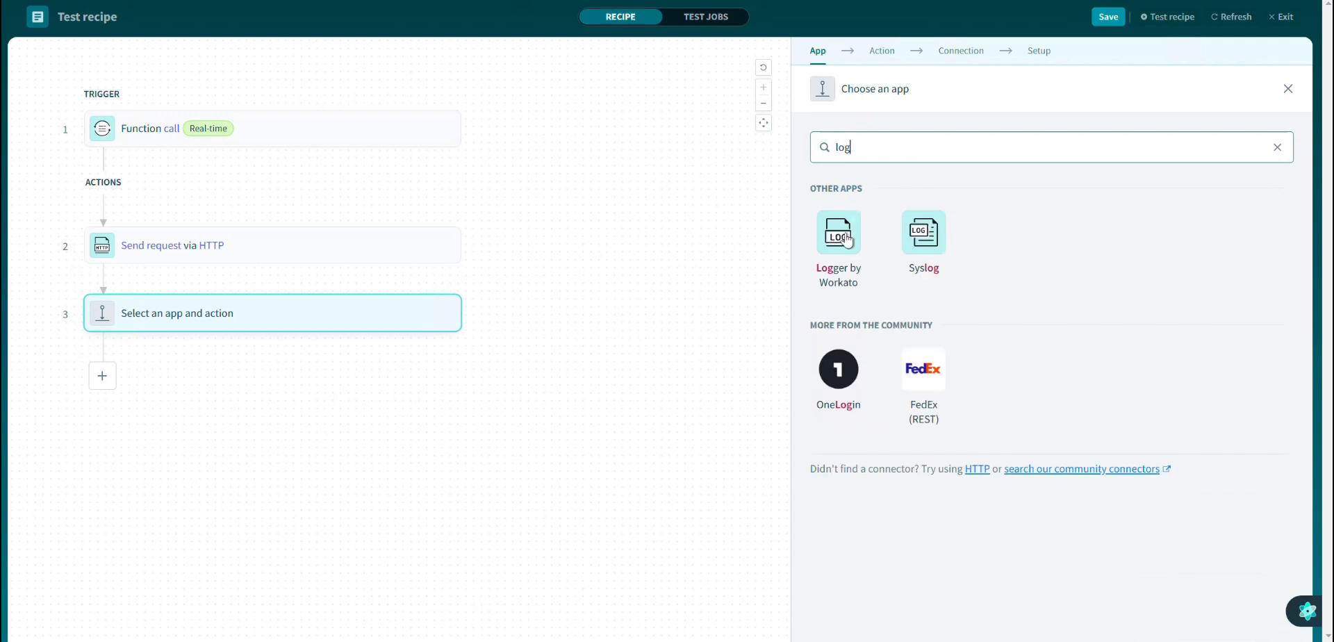
pyautogui.click(842, 234)
pyautogui.click(868, 299)
pyautogui.scroll(-2, 632, 451)
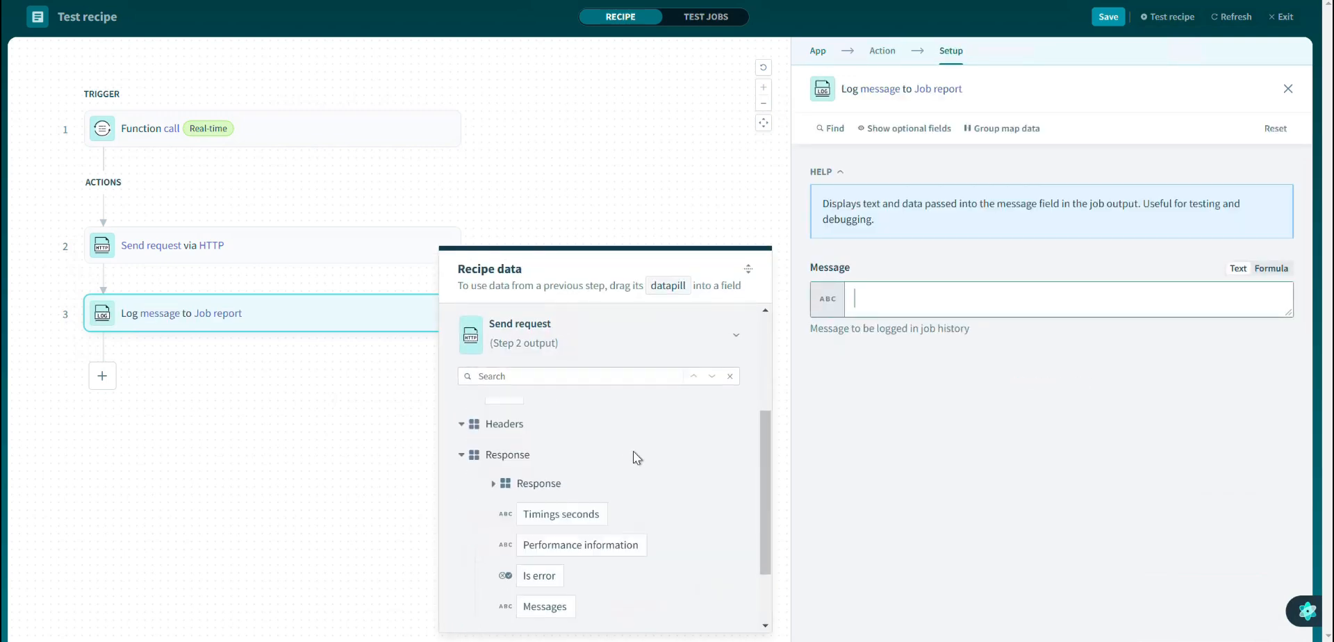
# - Insert the HTTP response's Cost output datapill into the log message and save the recipe
pyautogui.click(493, 483)
pyautogui.click(524, 511)
pyautogui.click(595, 539)
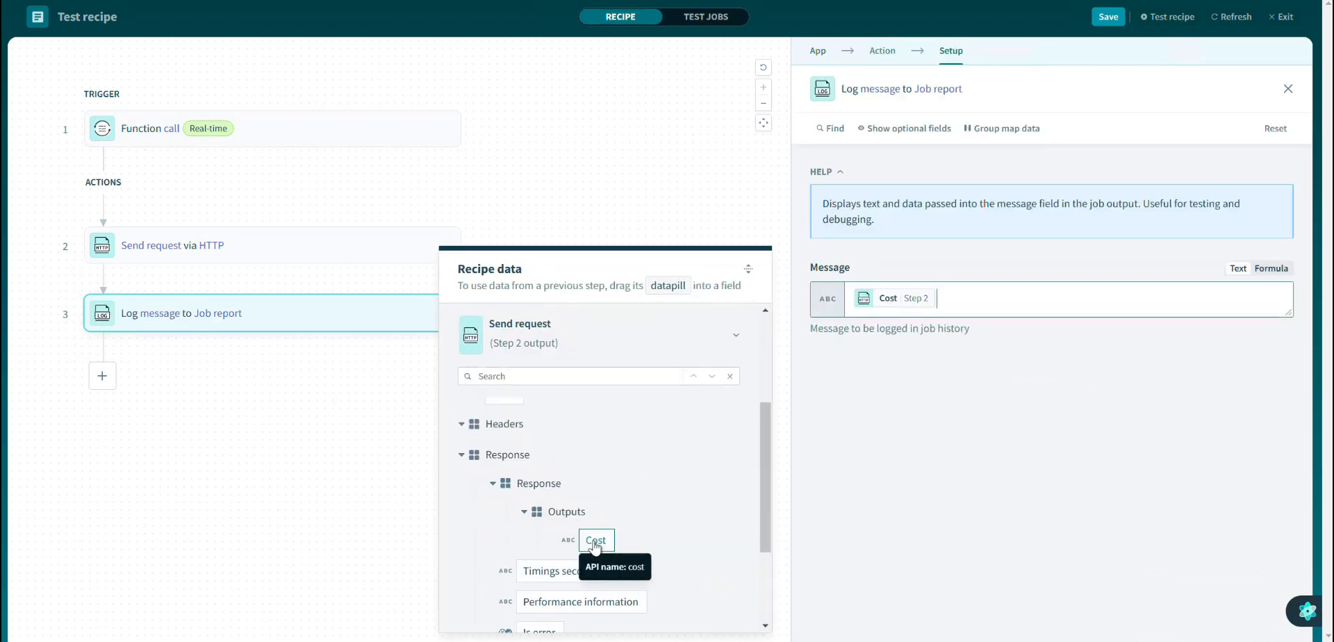
pyautogui.click(722, 221)
pyautogui.click(1105, 21)
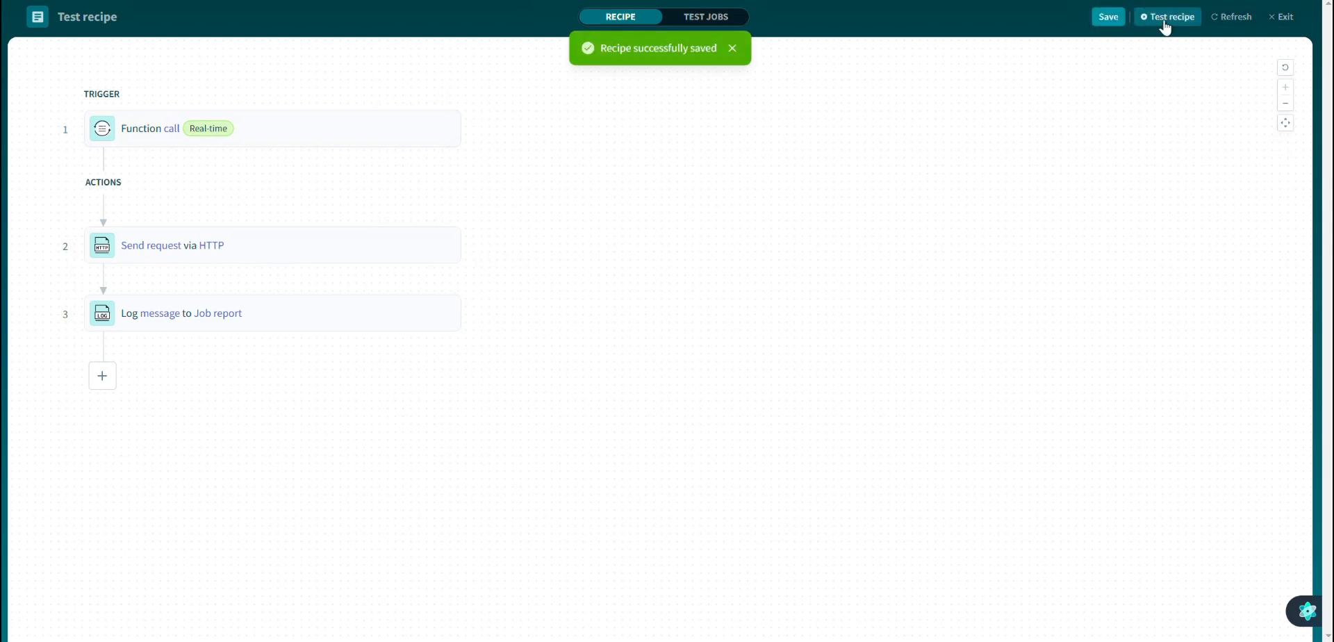
# - Test the recipe with origin ZIP 10001, destination ZIP 90001 and weight 5, and open the Log message step's output
pyautogui.click(720, 21)
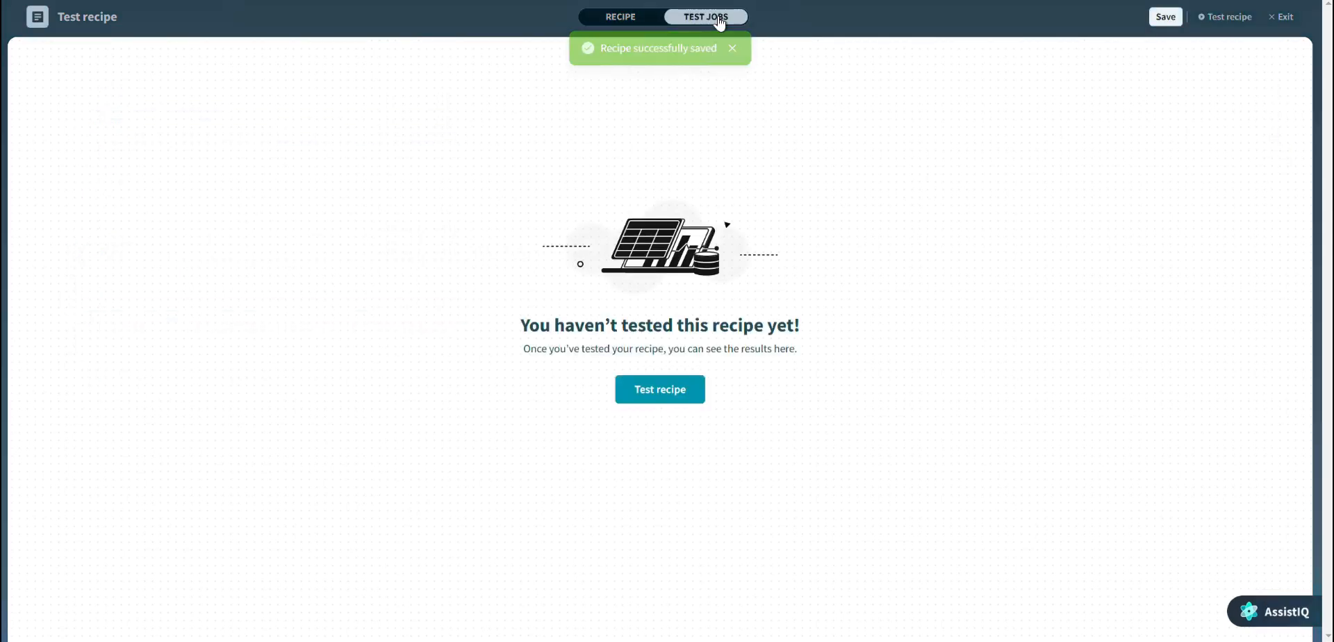
pyautogui.click(666, 393)
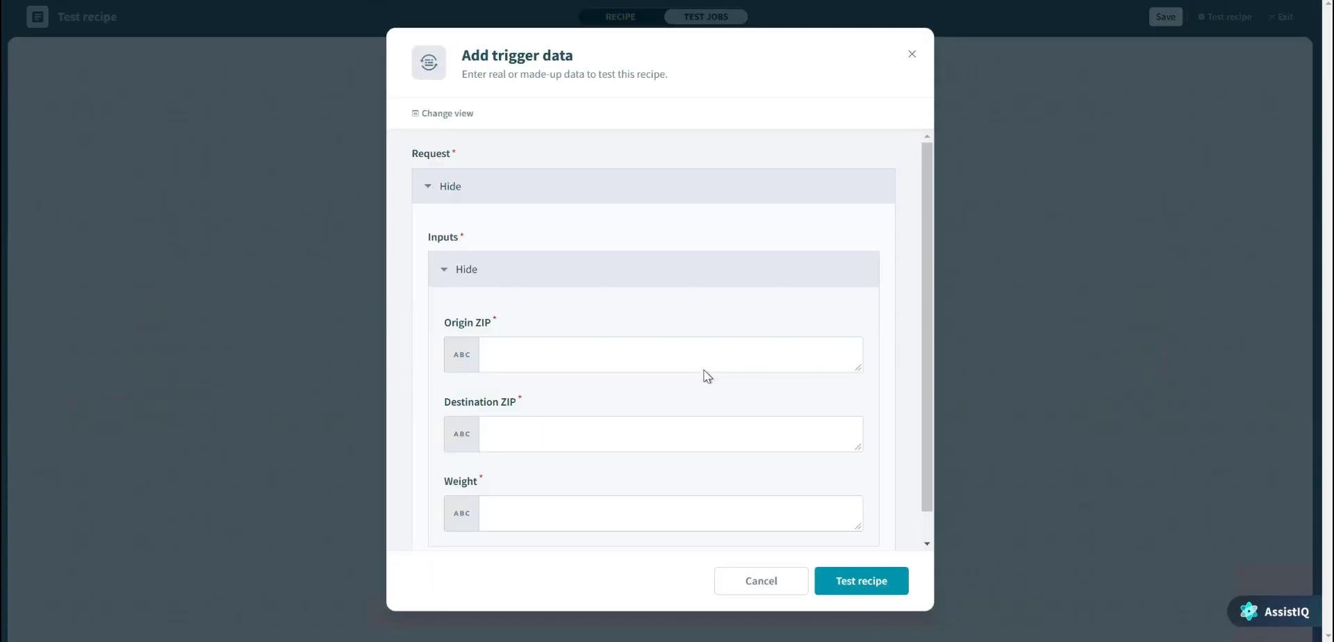
pyautogui.click(650, 356)
pyautogui.click(620, 429)
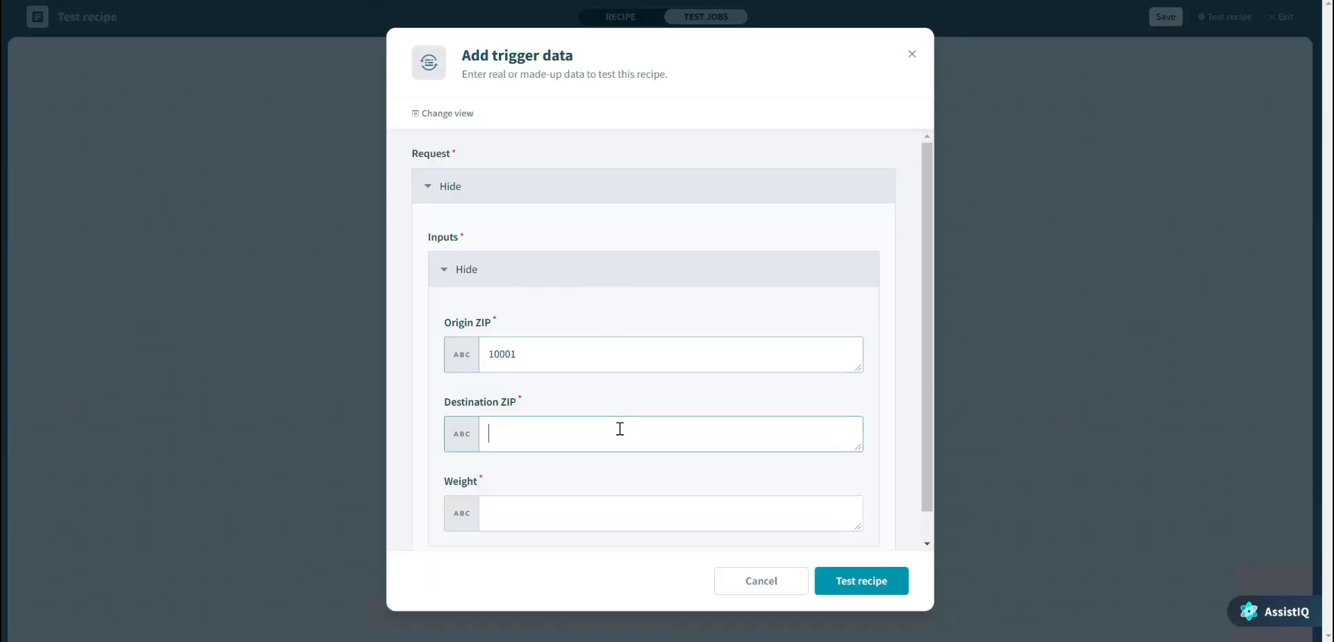
pyautogui.write('90001')
pyautogui.click(529, 508)
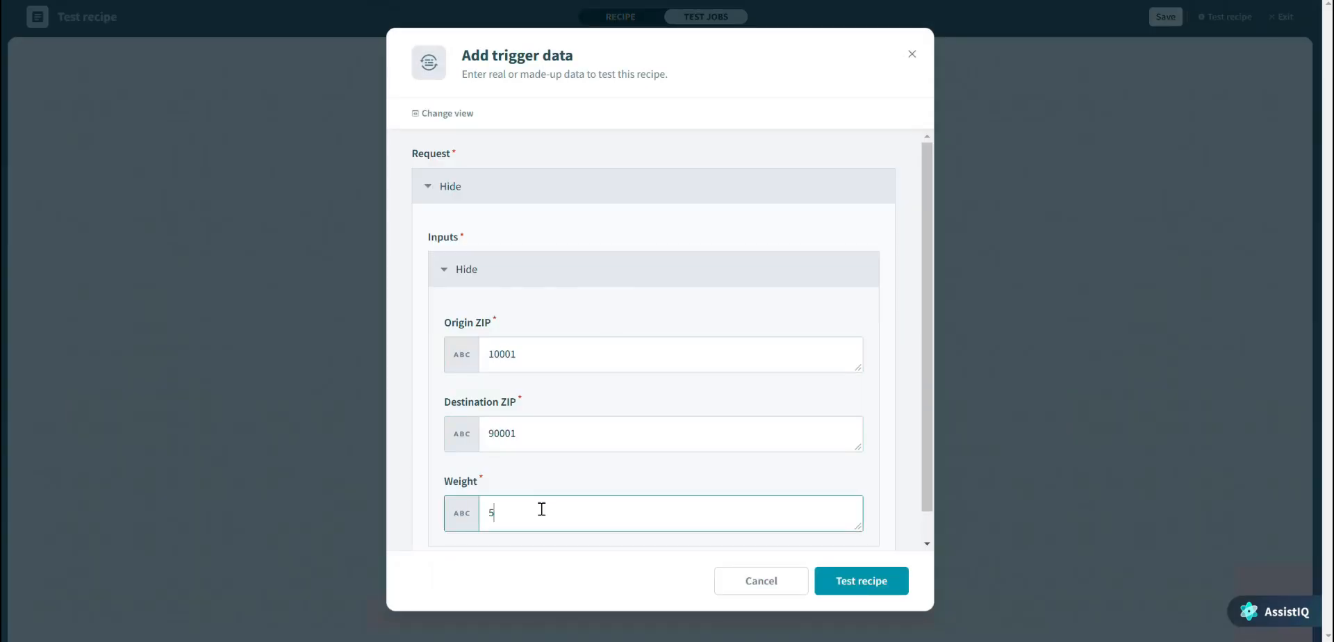
pyautogui.write('5')
pyautogui.click(879, 584)
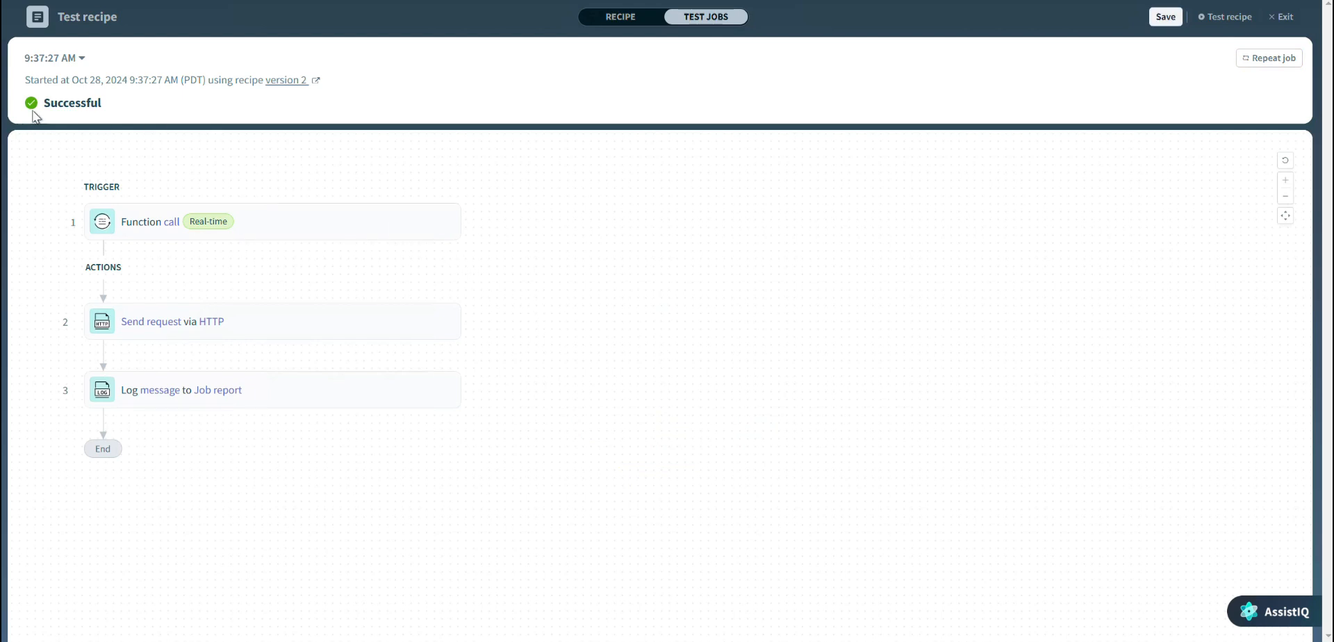
pyautogui.click(282, 395)
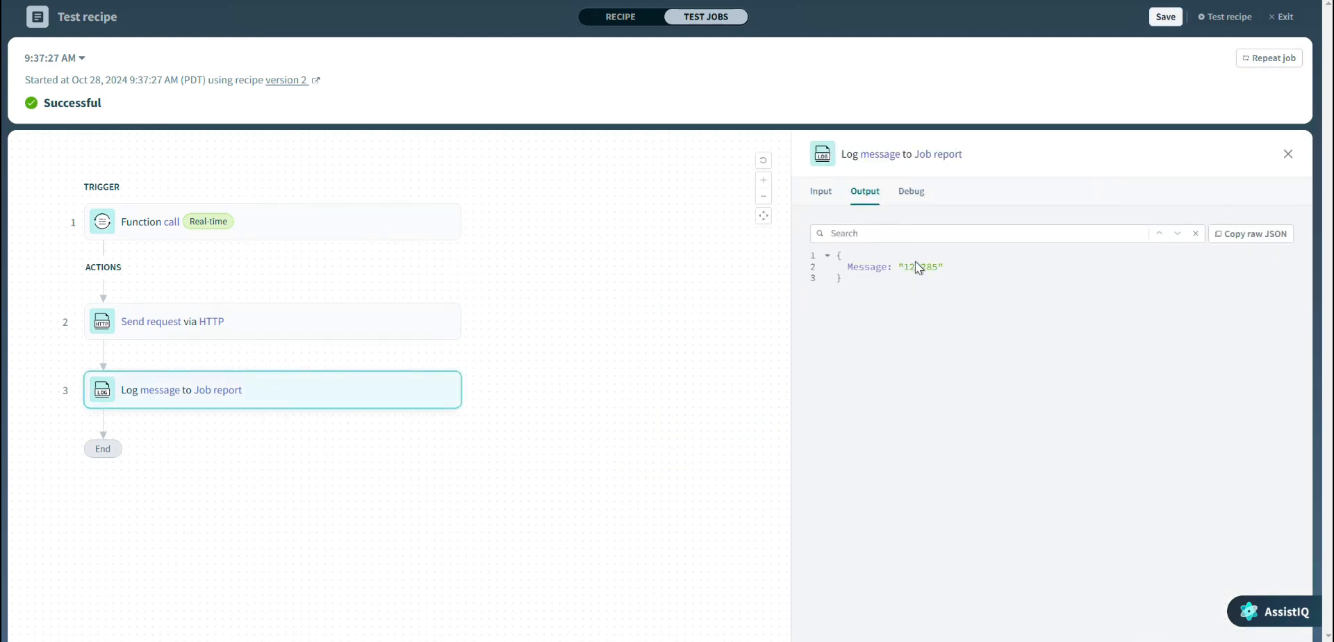
# - Repeat the test job, and test the recipe again with weight 10, opening the Log message step's output
pyautogui.click(1269, 58)
pyautogui.click(1224, 16)
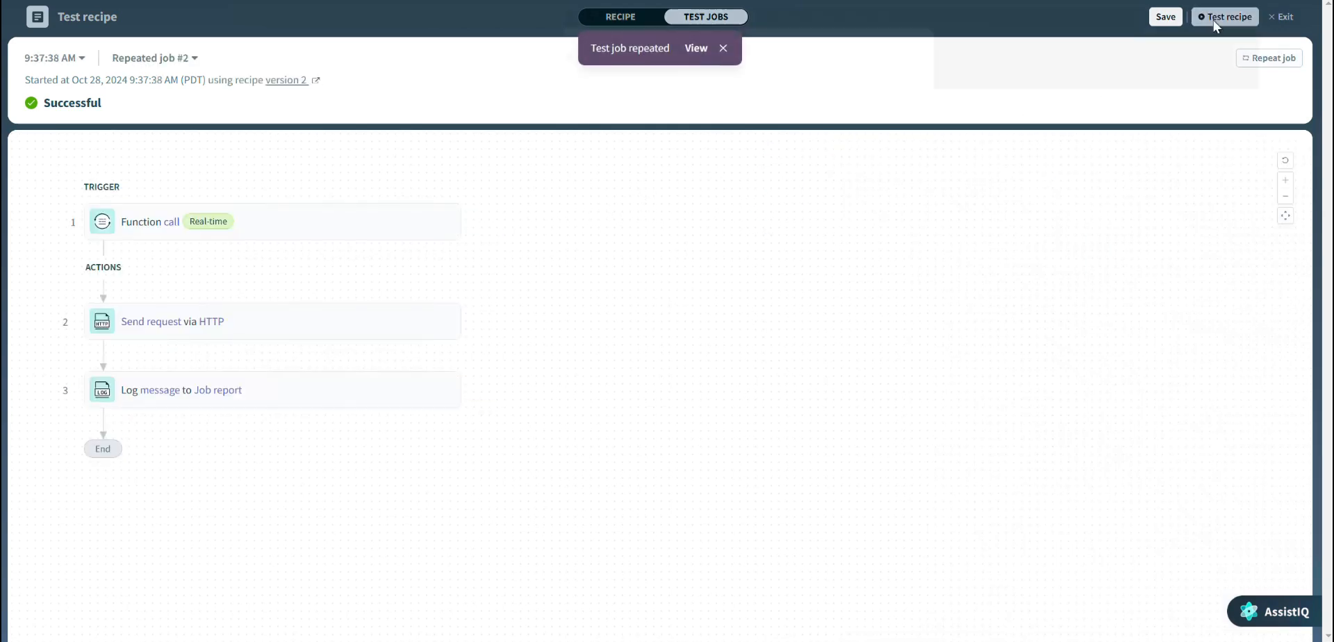
pyautogui.doubleClick(522, 501)
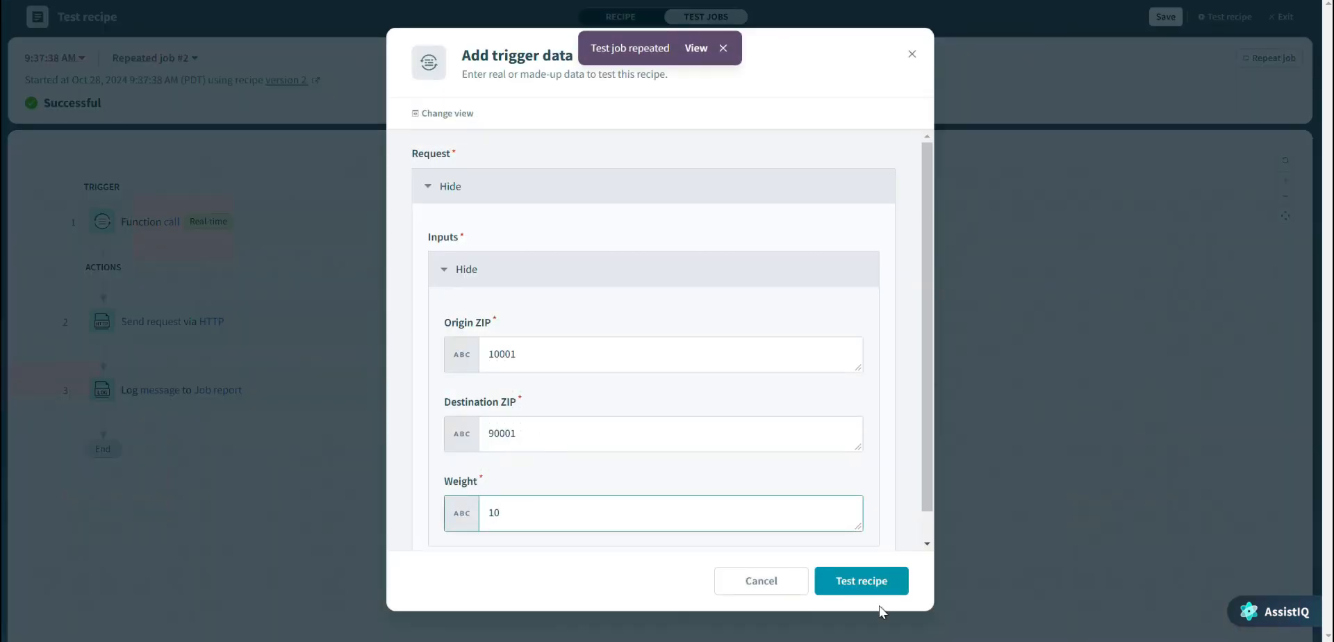
pyautogui.click(861, 581)
pyautogui.click(350, 391)
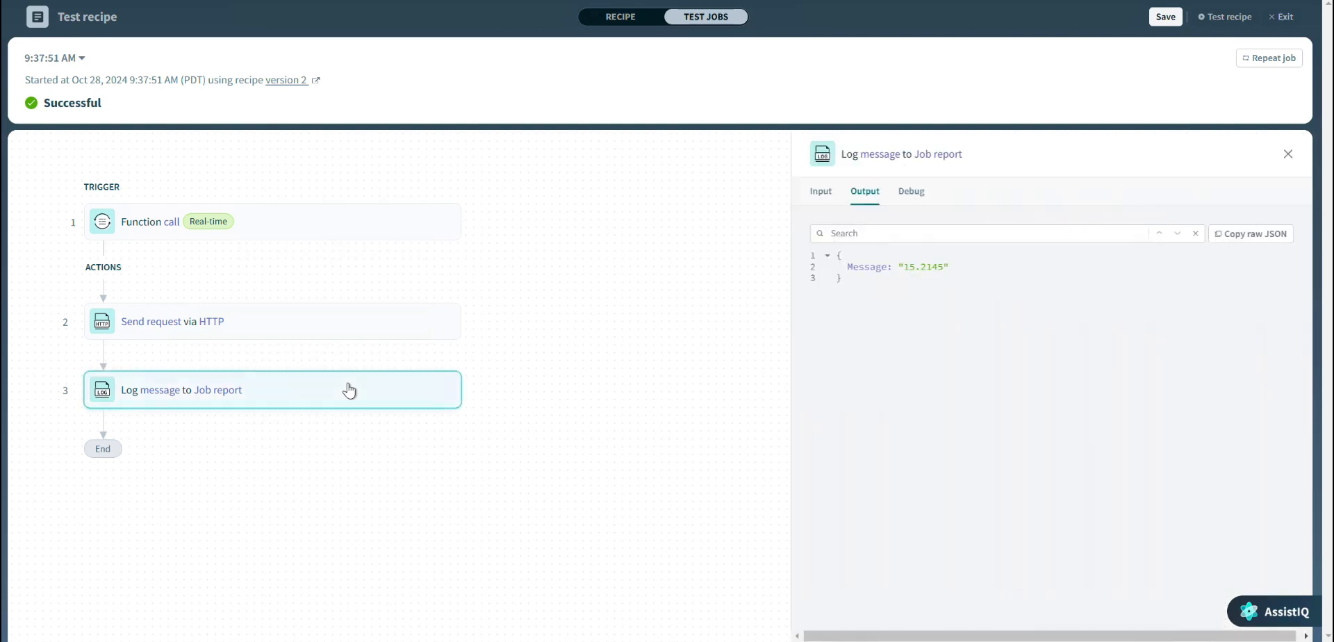